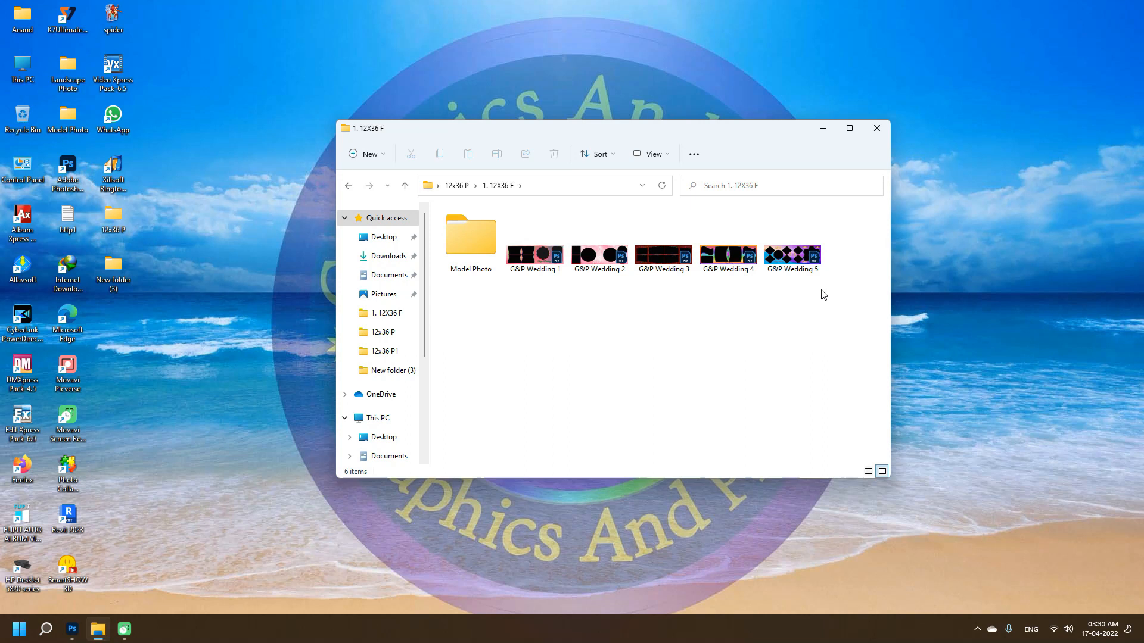
Step: Open the G&P Wedding 1 album template in Photoshop and look through its layer stack down to the background
double_click(534, 256)
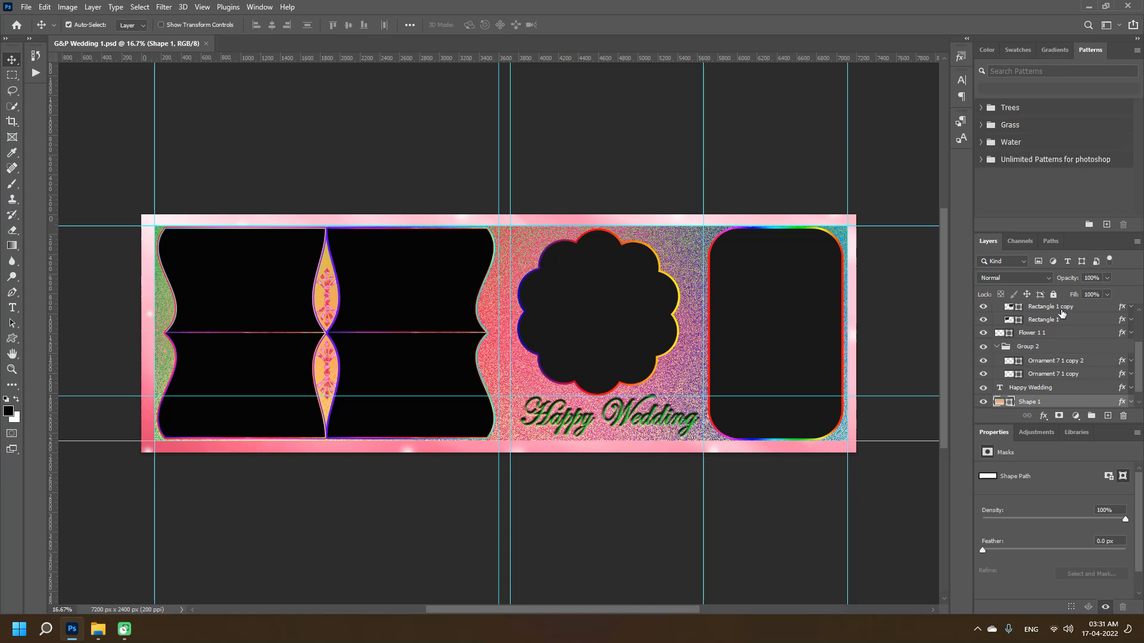
mouse_move(1139, 378)
mouse_down()
mouse_move(1139, 337)
mouse_move(1135, 399)
mouse_up()
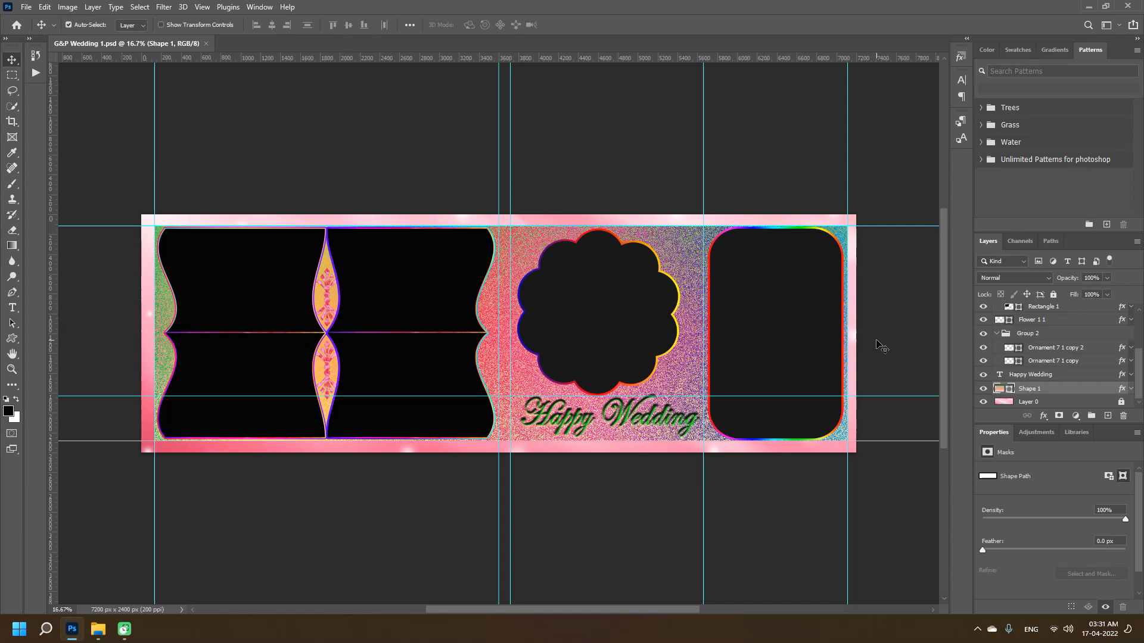
Step: Switch to File Explorer, open the Model Photo folder inside 1. 12X36 F, and return to Photoshop
click(97, 632)
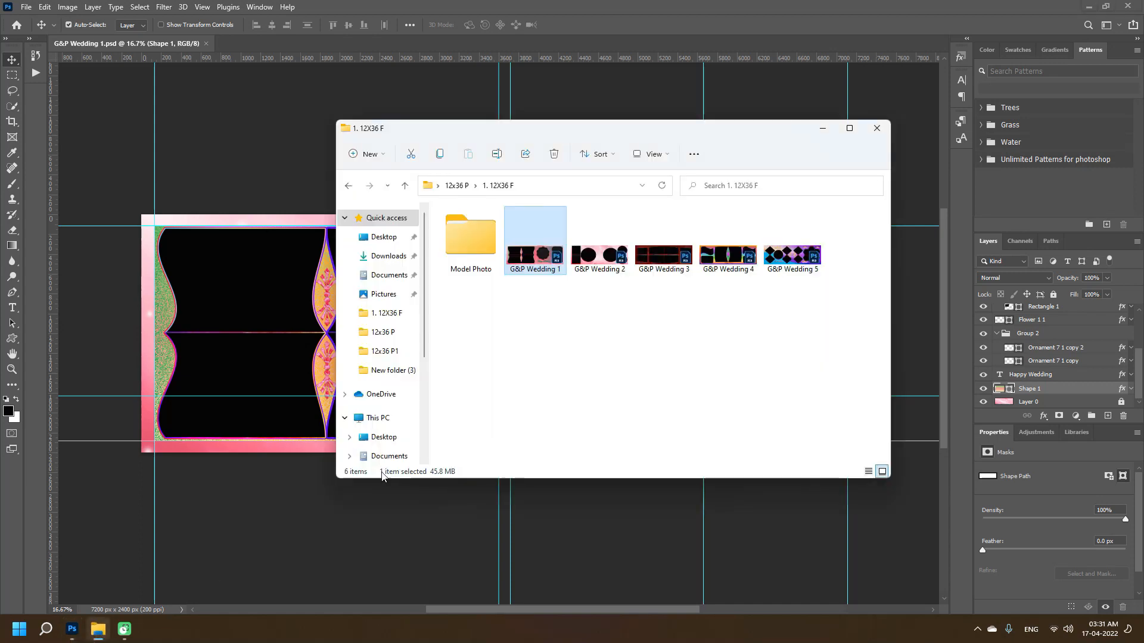
click(481, 253)
double_click(481, 254)
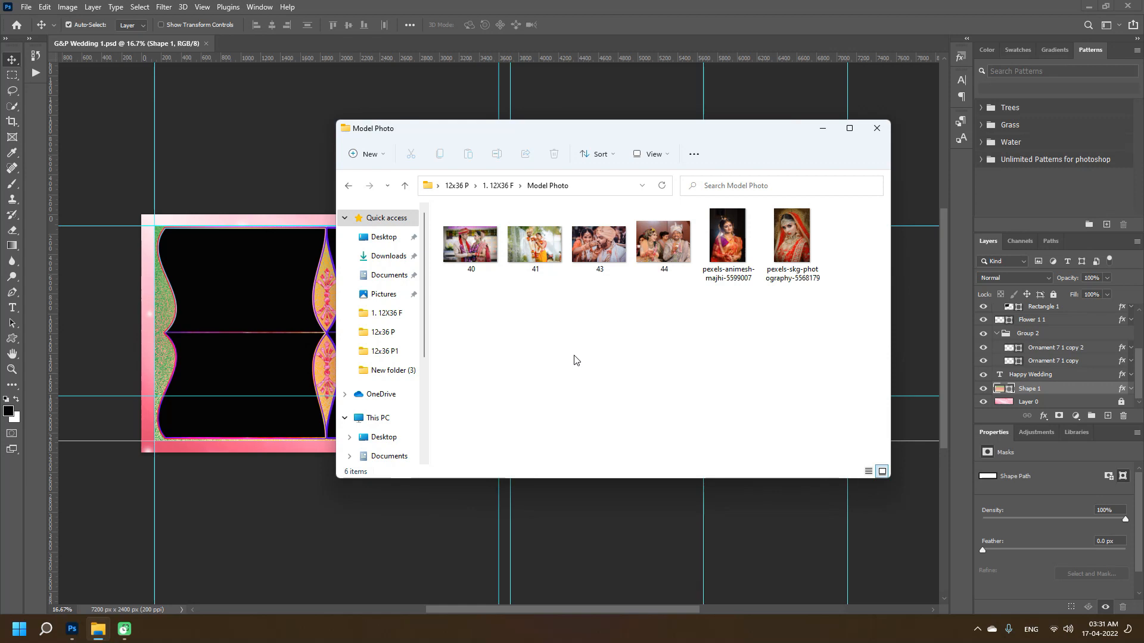
click(368, 494)
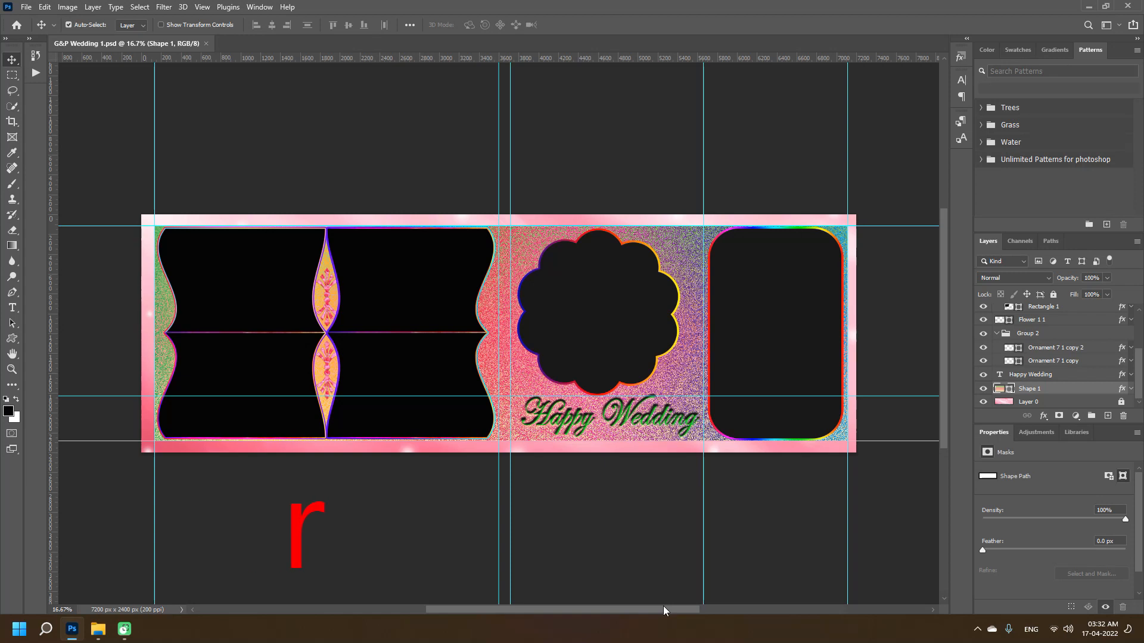
Step: Hide the guides and select the upper-left black photo frame on the Rectangle 1 layer with Quick Selection
key(ctrl+semicolon)
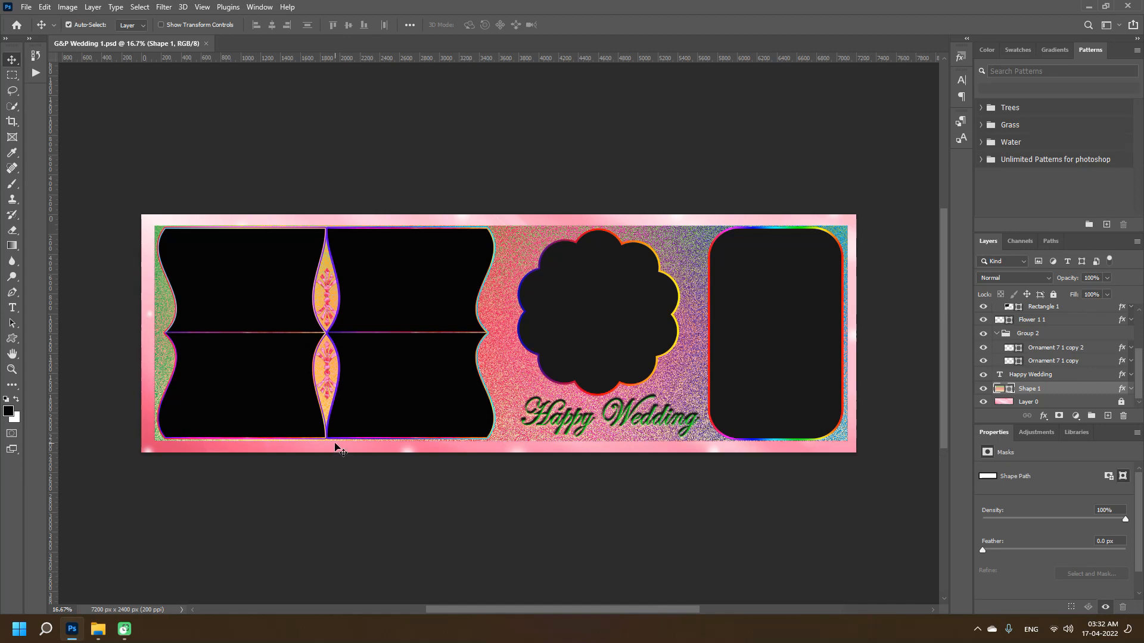
click(238, 284)
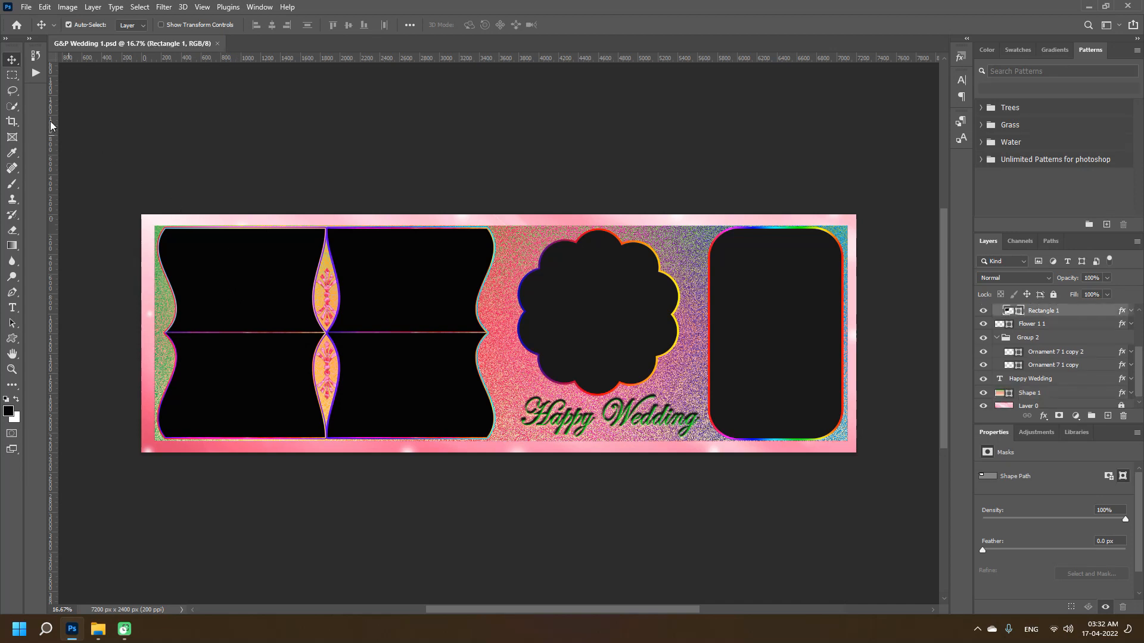
click(15, 107)
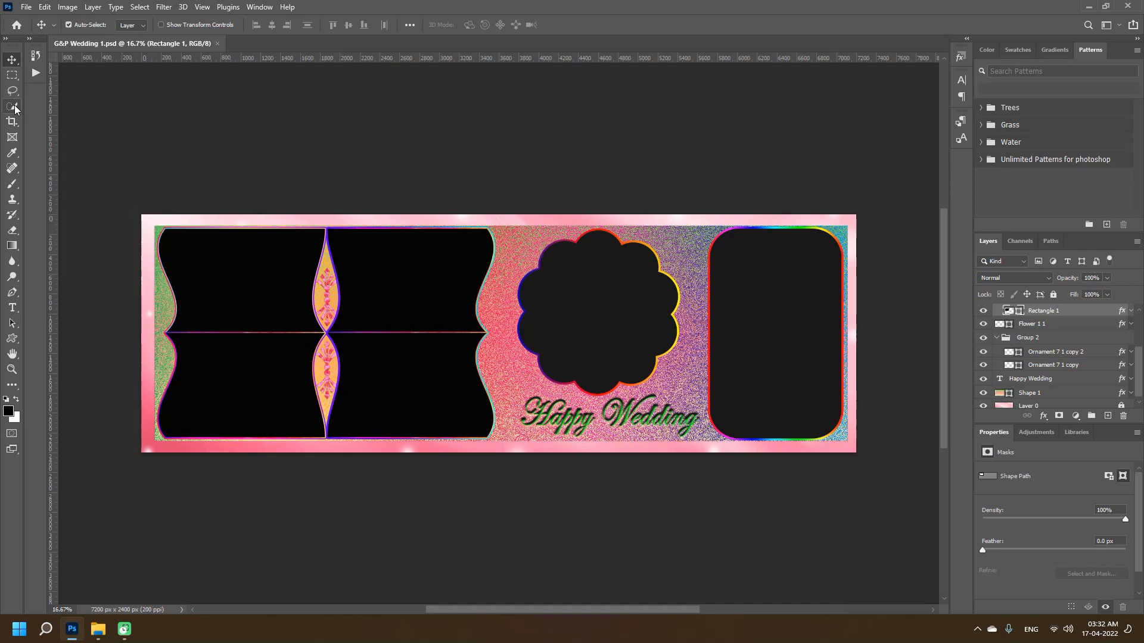
click(232, 279)
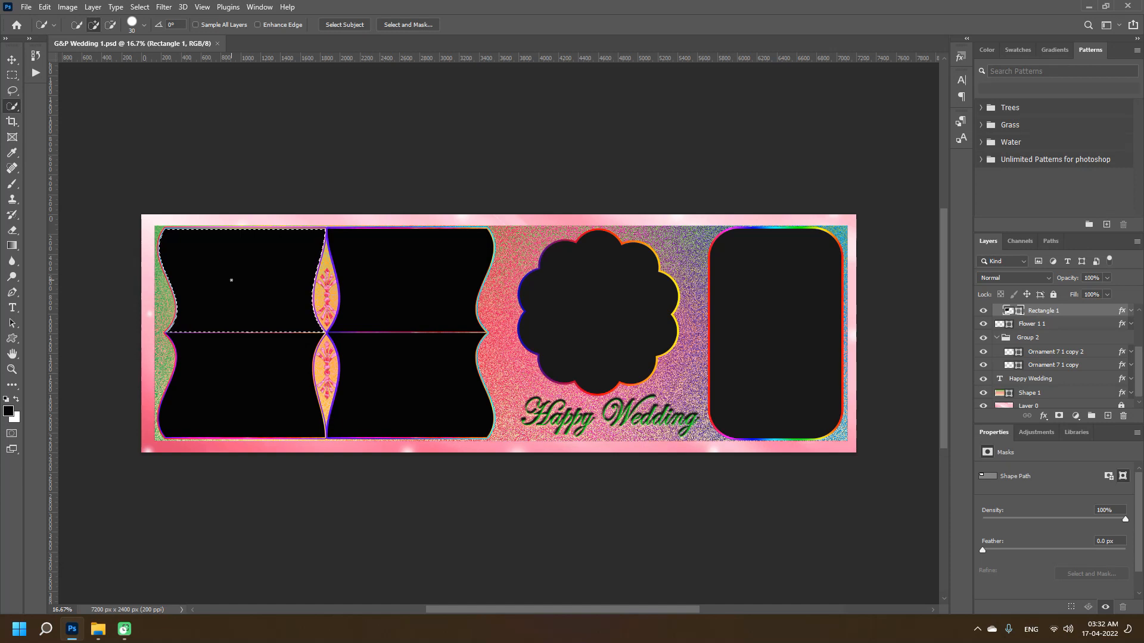
Step: Open photo 40 from the Model Photo folder in Adobe Photoshop 2021
click(96, 631)
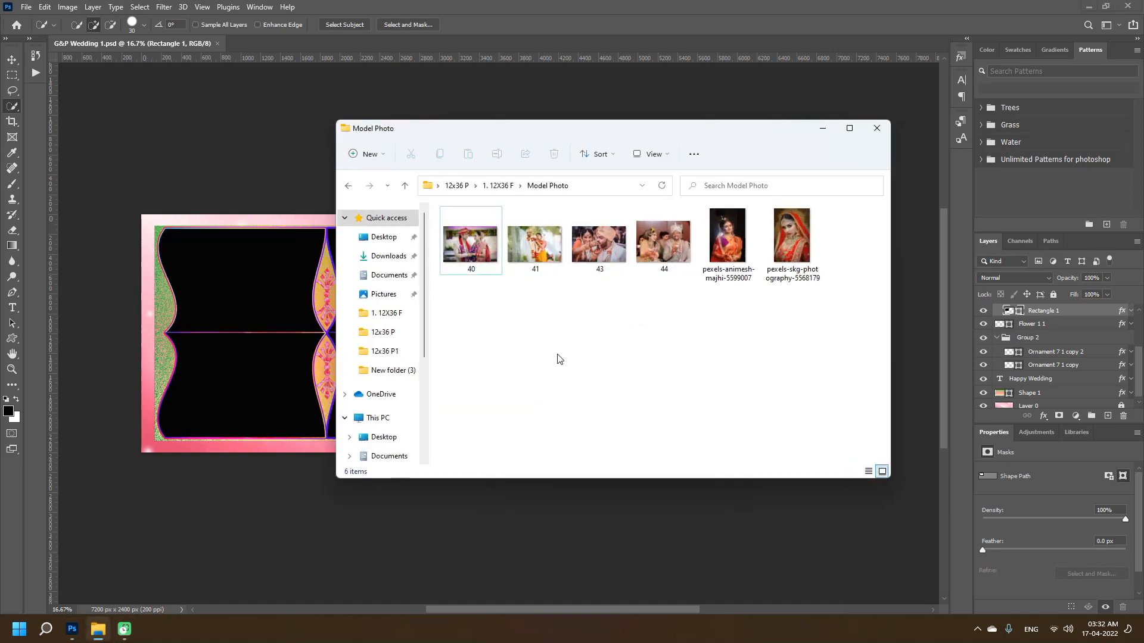
right_click(479, 258)
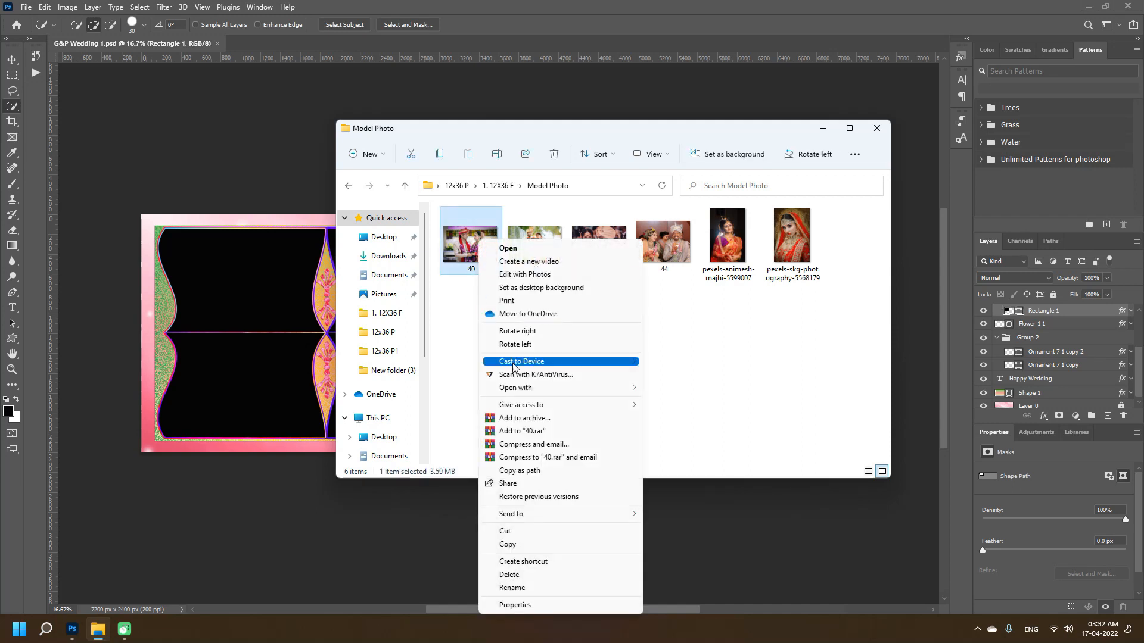
mouse_move(554, 392)
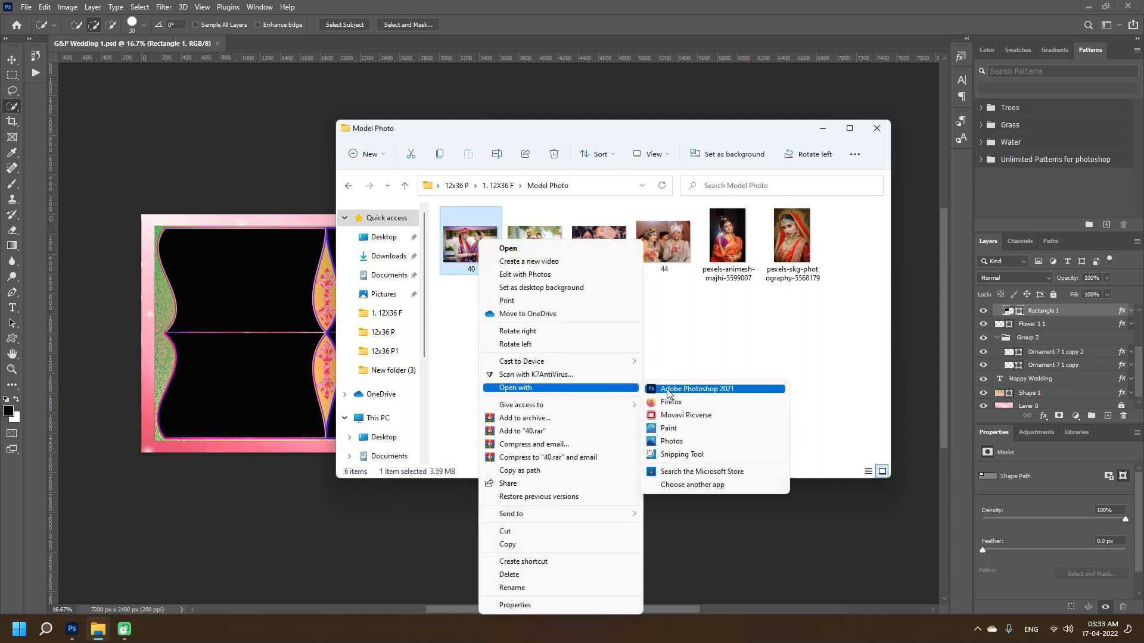
click(706, 391)
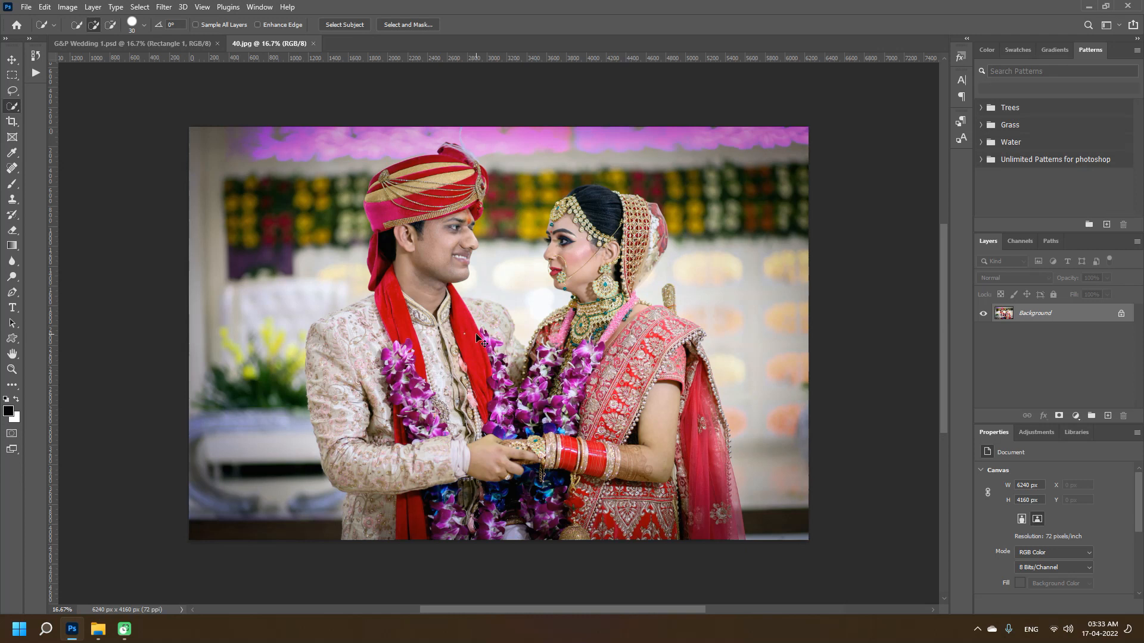
Step: Select the entire 40.jpg image, copy it, and close the photo document
key(ctrl+a)
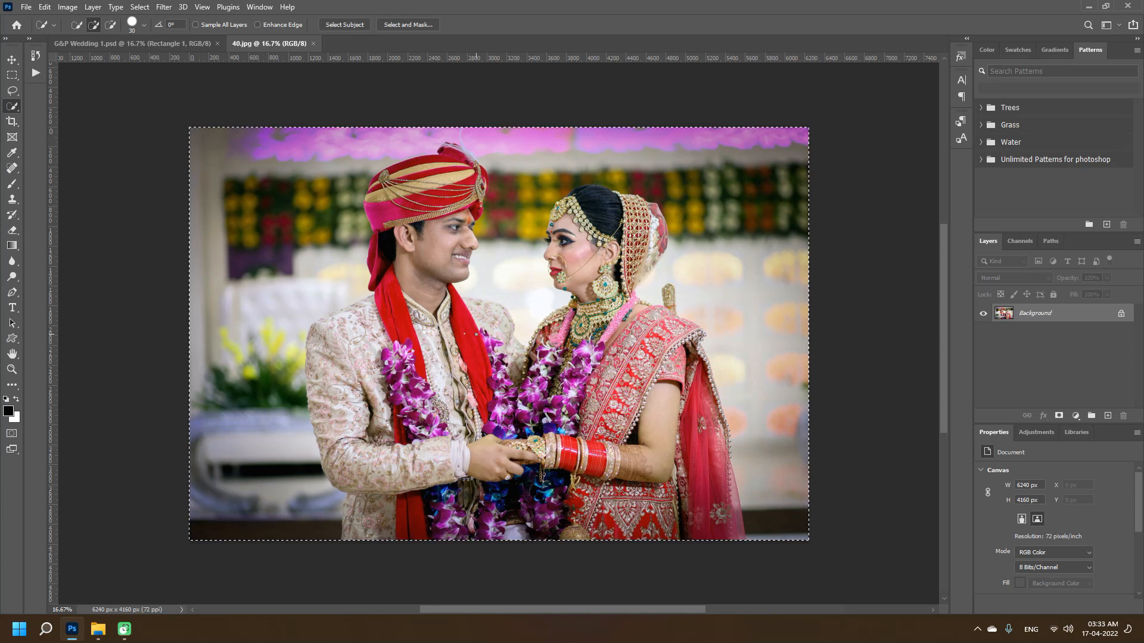
click(44, 7)
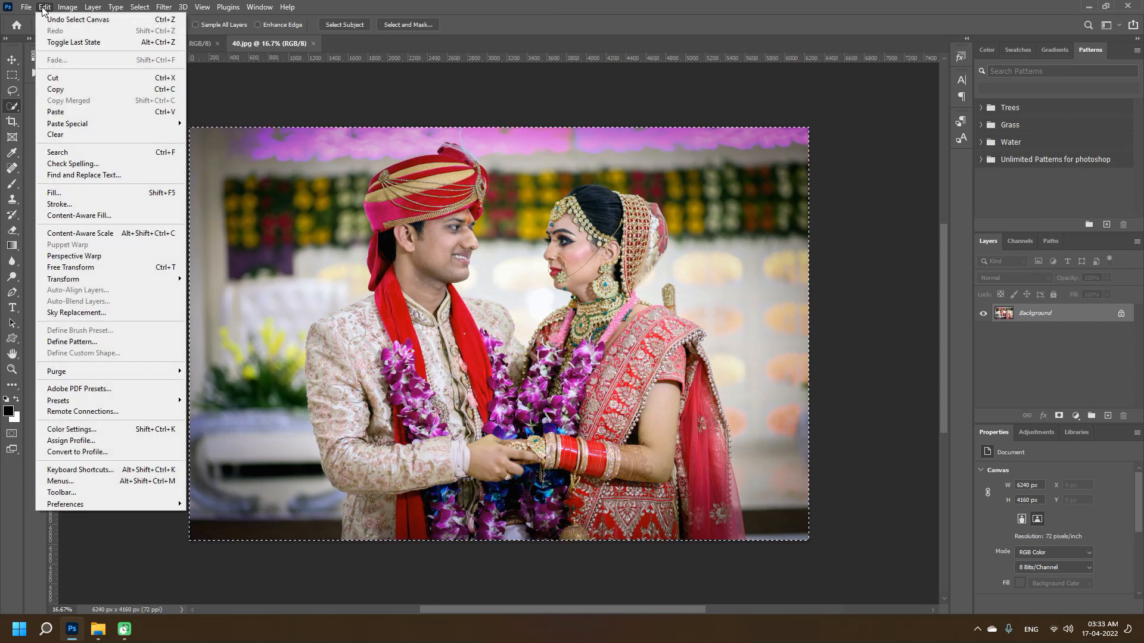
click(63, 89)
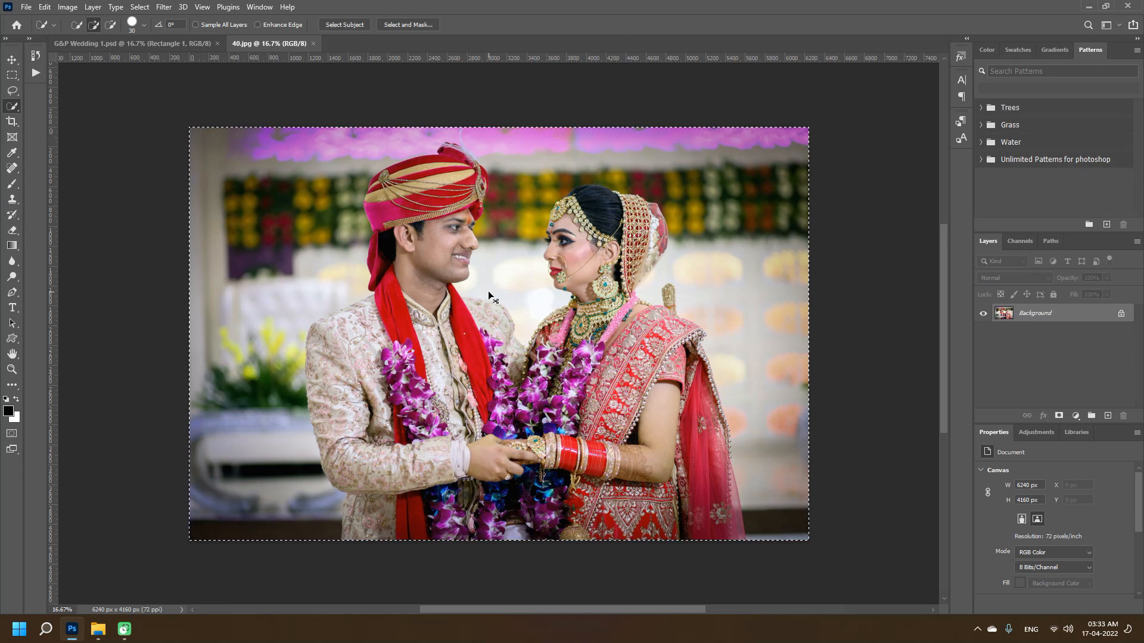
key(ctrl+w)
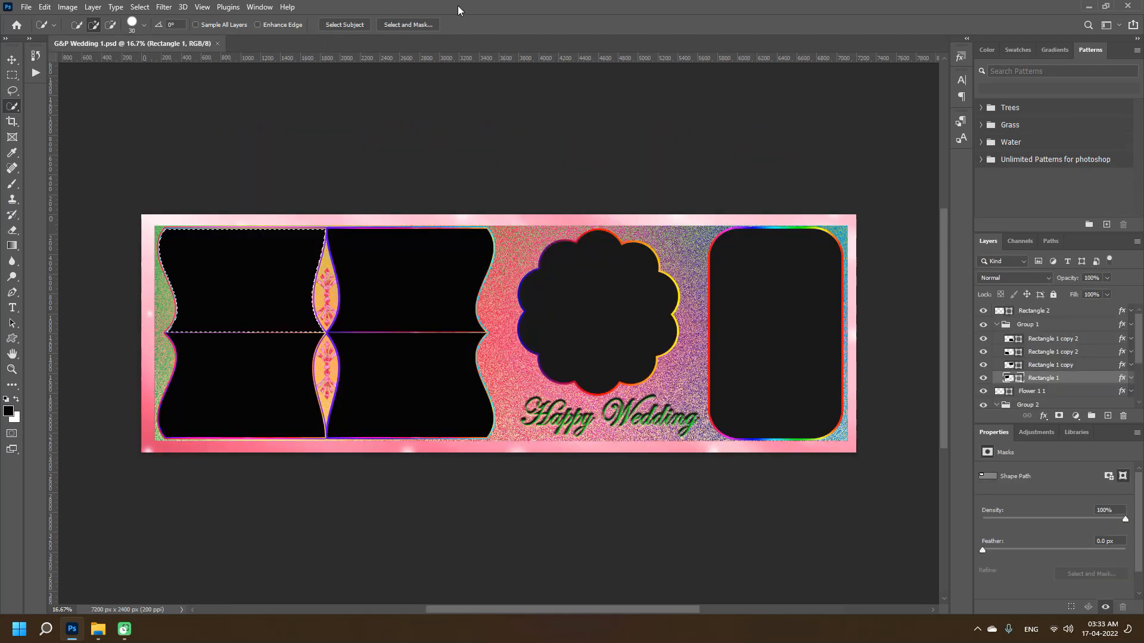
Step: Paste the copied photo into the selected upper-left frame with Paste Into and shift it towards the couple's faces
click(46, 8)
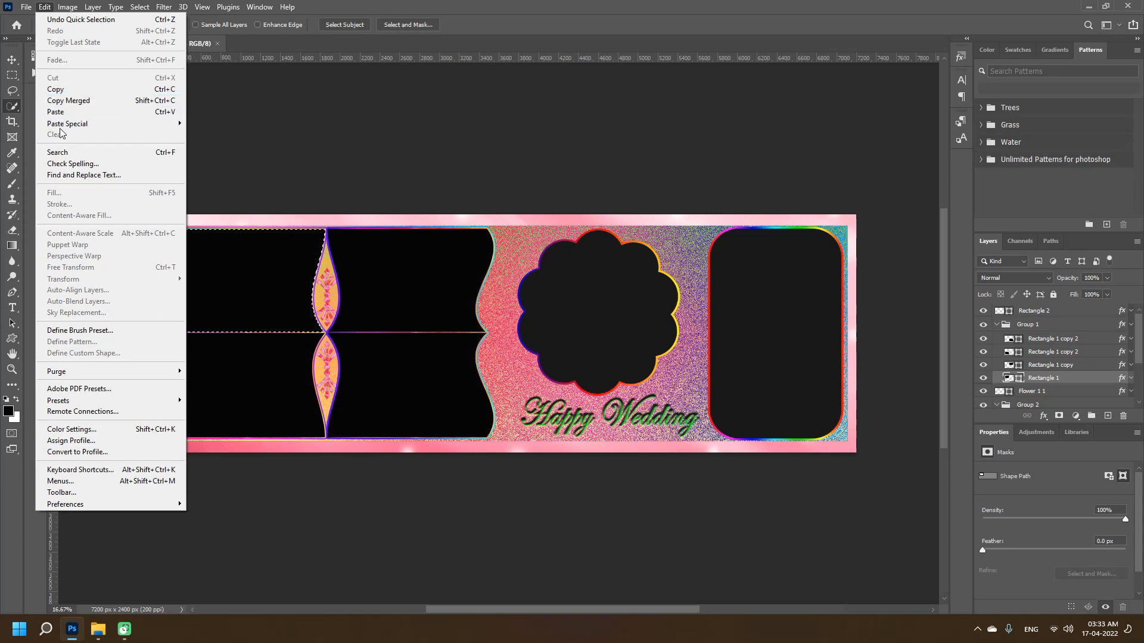
mouse_move(62, 128)
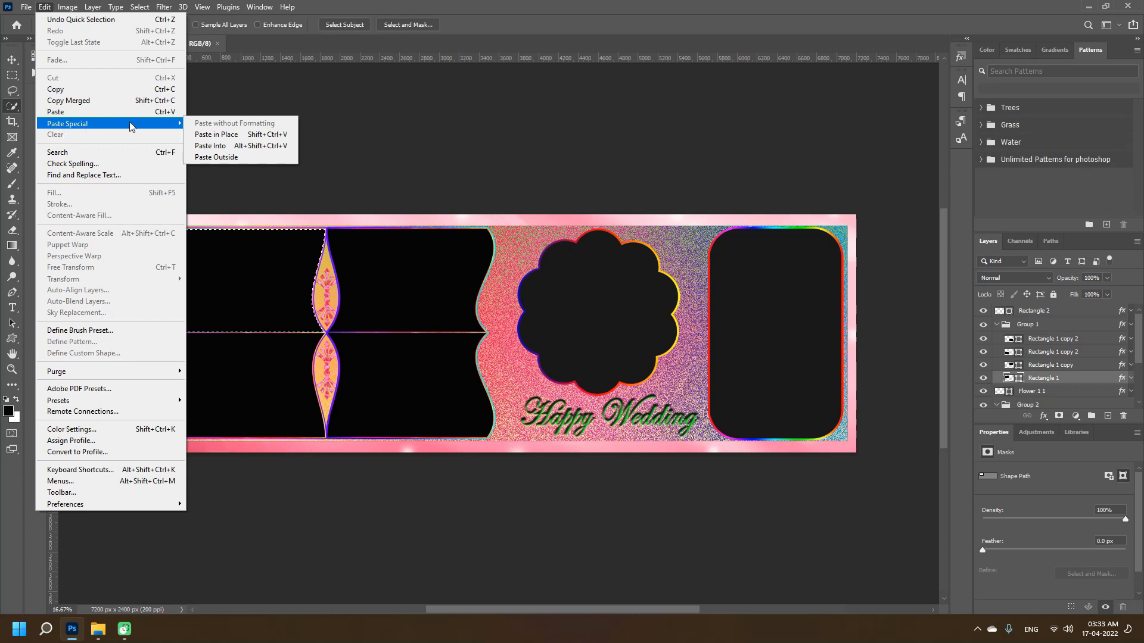
click(223, 147)
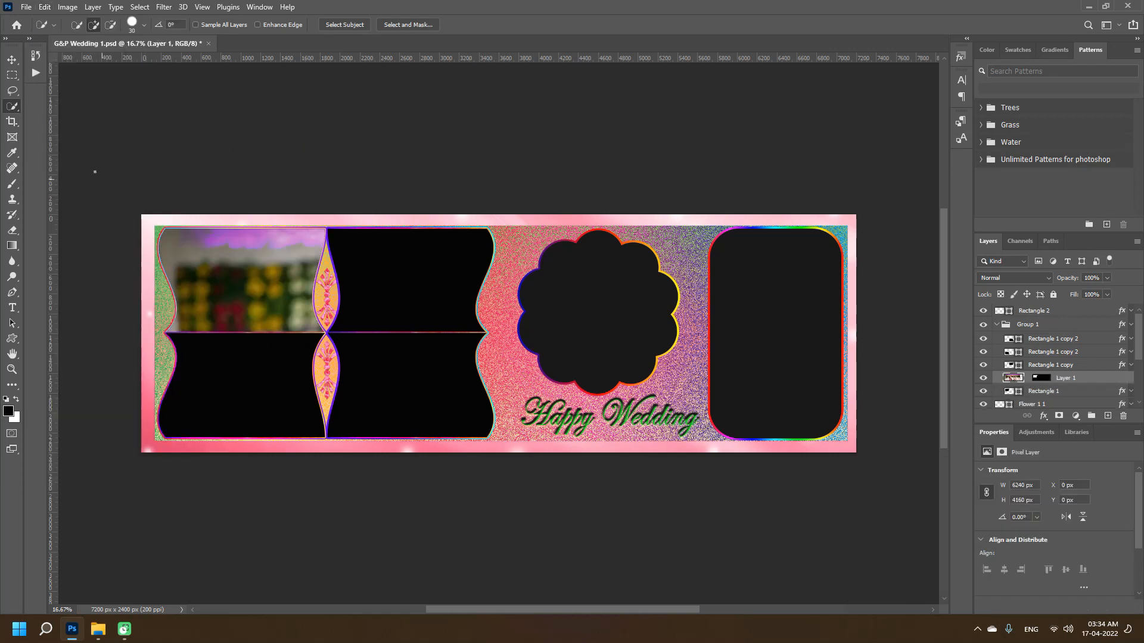
click(12, 59)
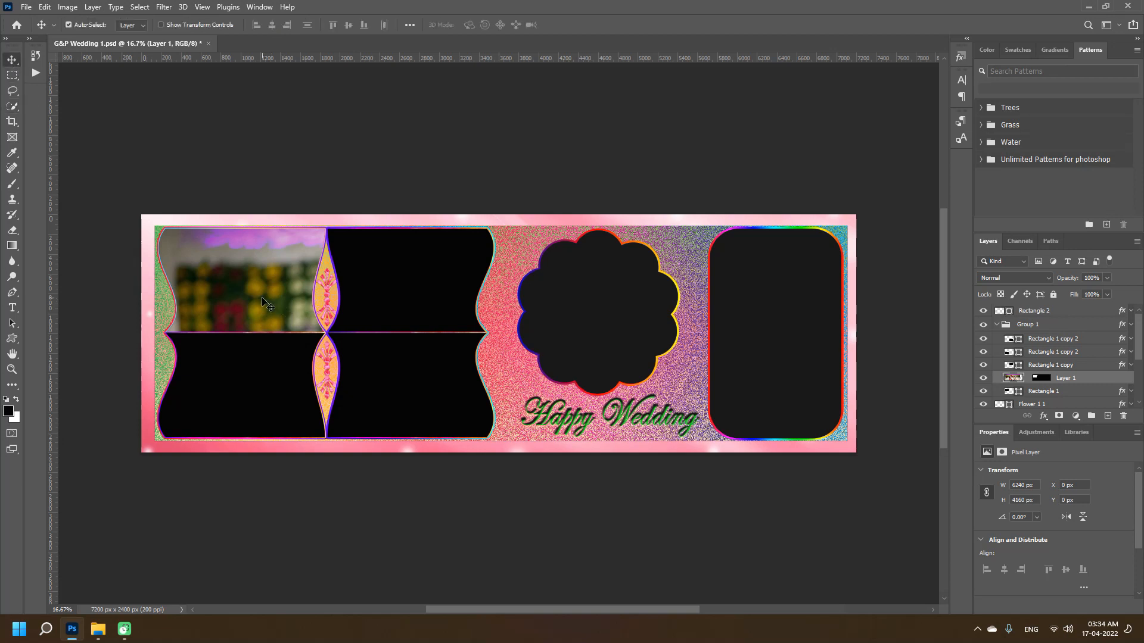
drag(256, 301, 221, 308)
drag(287, 278, 238, 274)
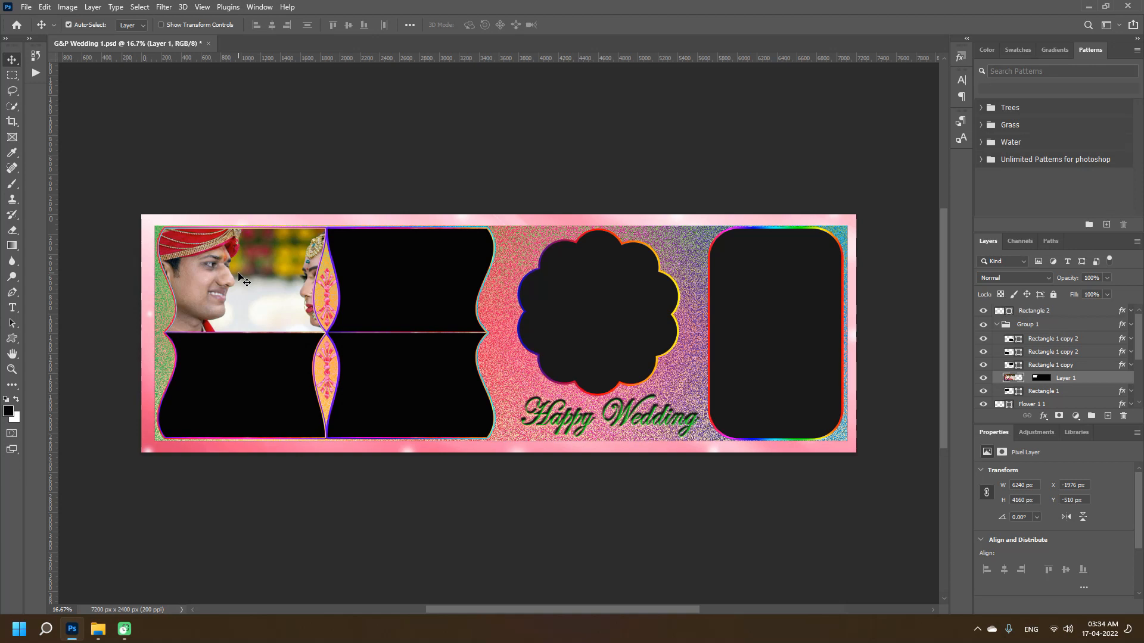
Step: Free Transform the pasted photo to about 1715 x 1086 px so the couple fits the upper-left frame, and apply it
key(ctrl+t)
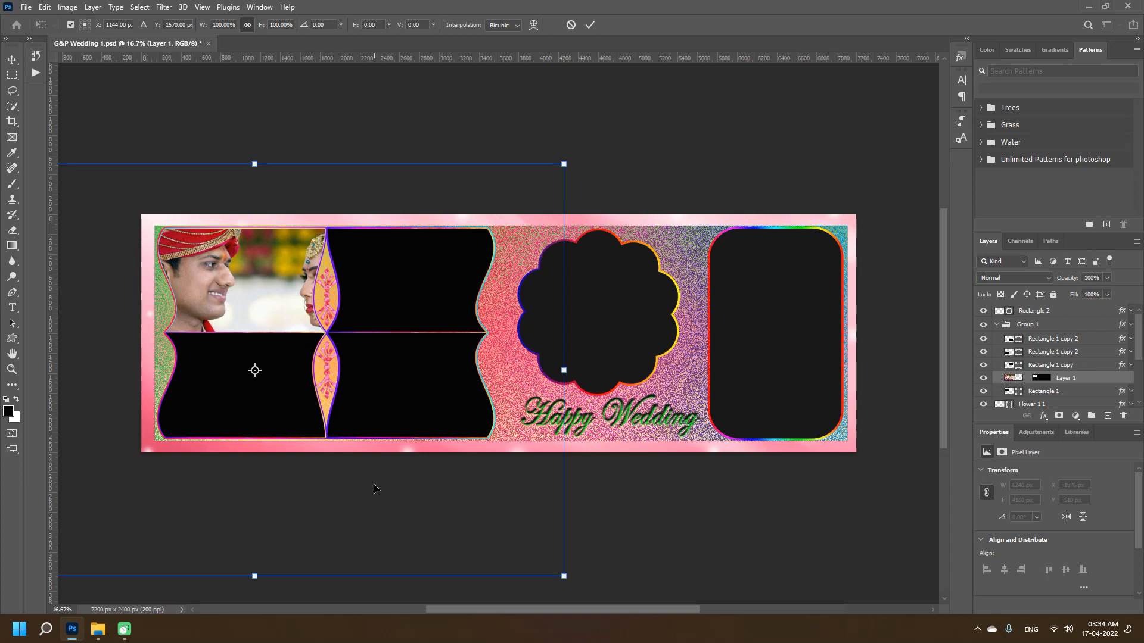
drag(562, 573, 373, 408)
drag(99, 285, 188, 312)
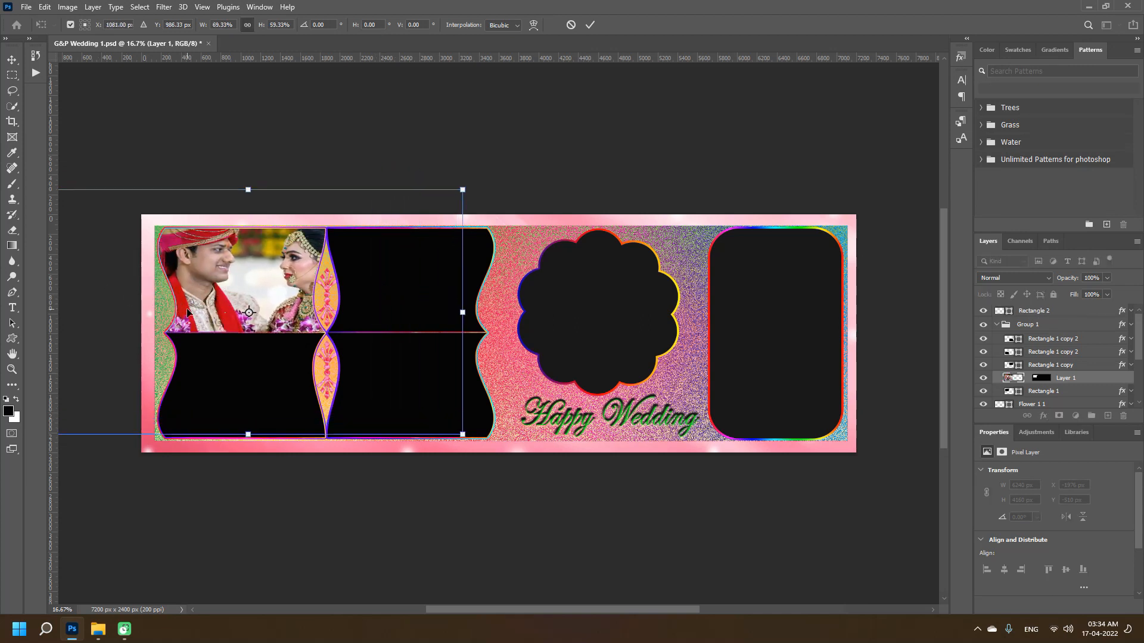
drag(84, 388, 154, 394)
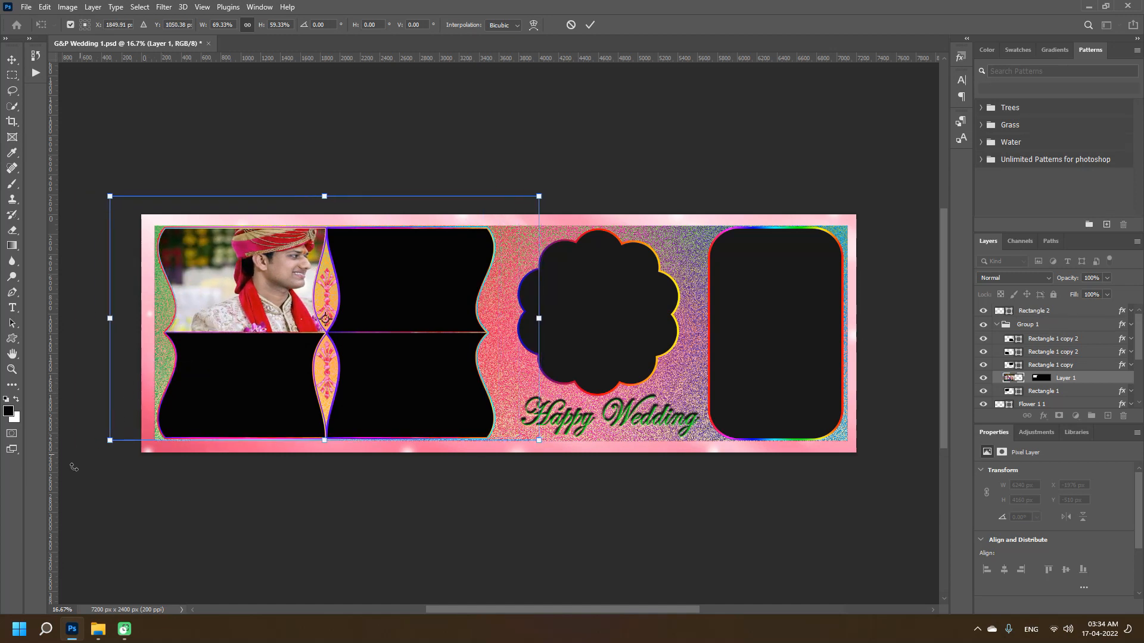
drag(109, 441, 196, 404)
drag(539, 403, 383, 370)
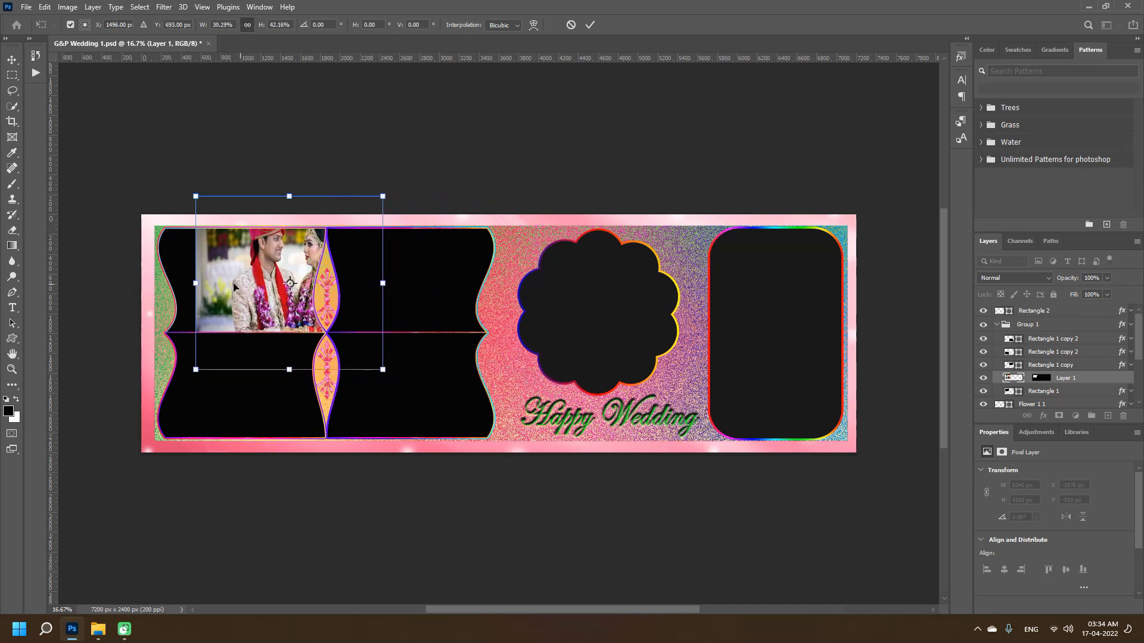
drag(245, 288, 203, 289)
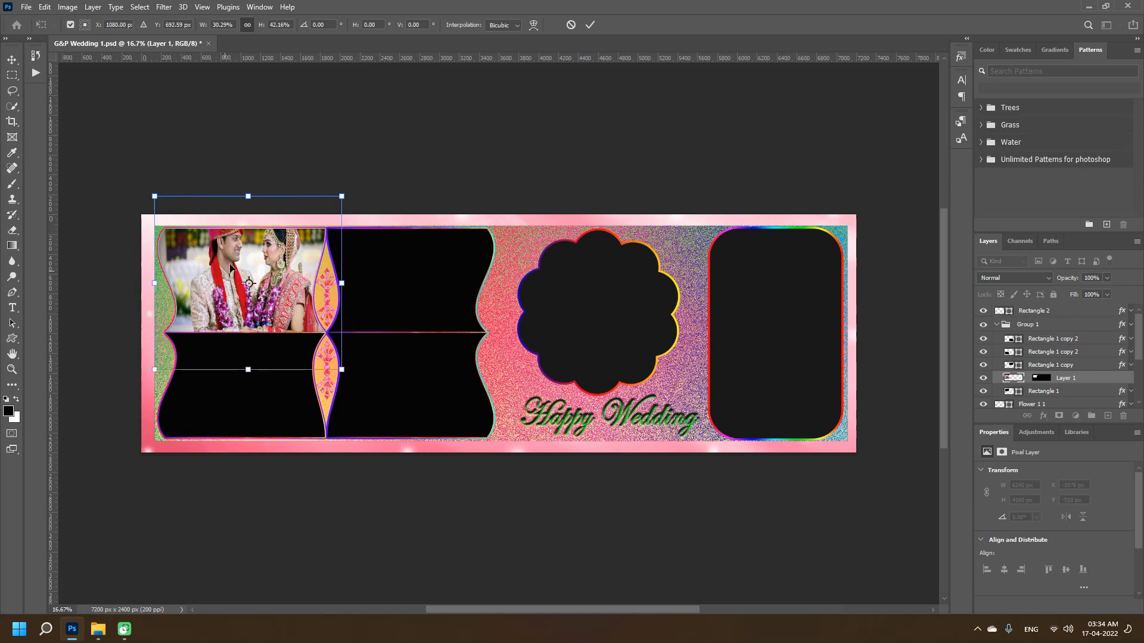
drag(247, 196, 244, 226)
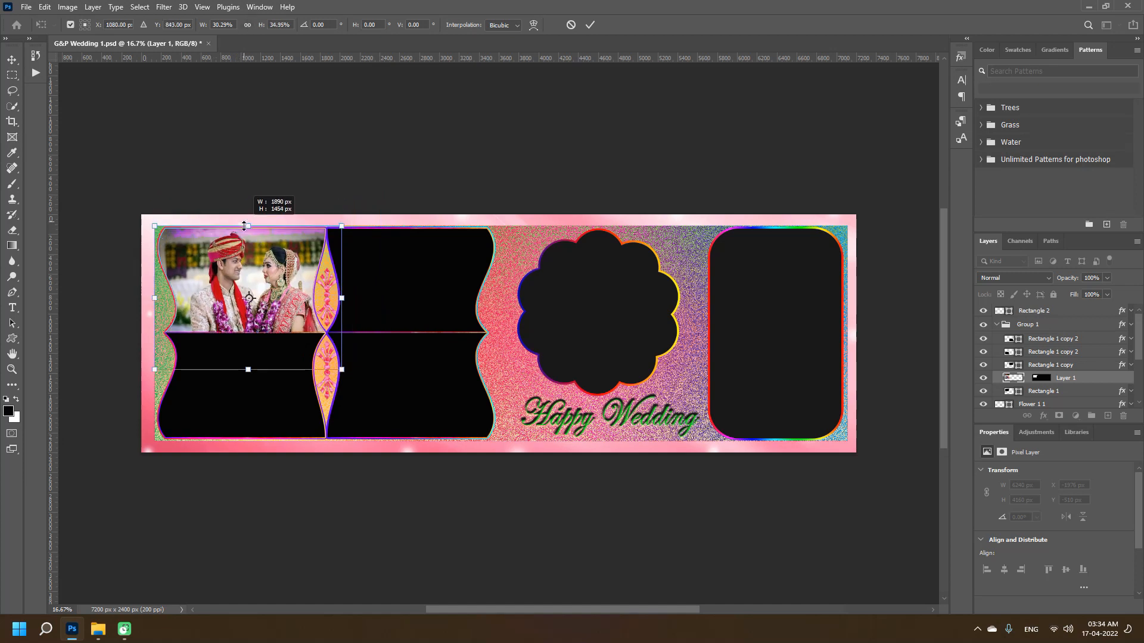
drag(248, 369, 263, 333)
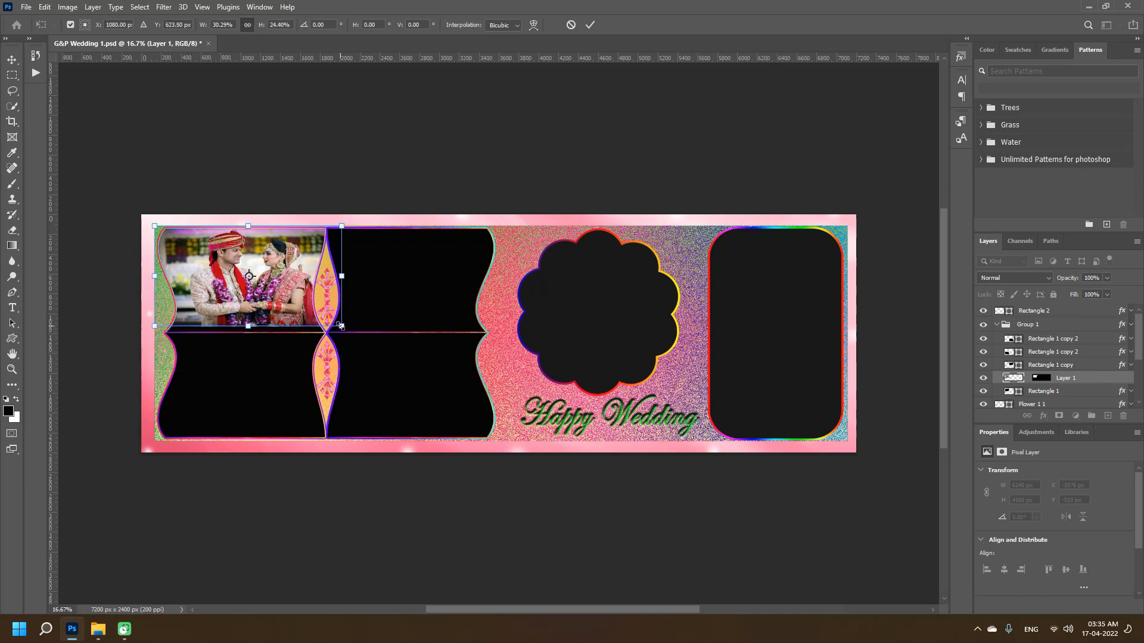
drag(249, 326, 249, 333)
drag(341, 333, 323, 333)
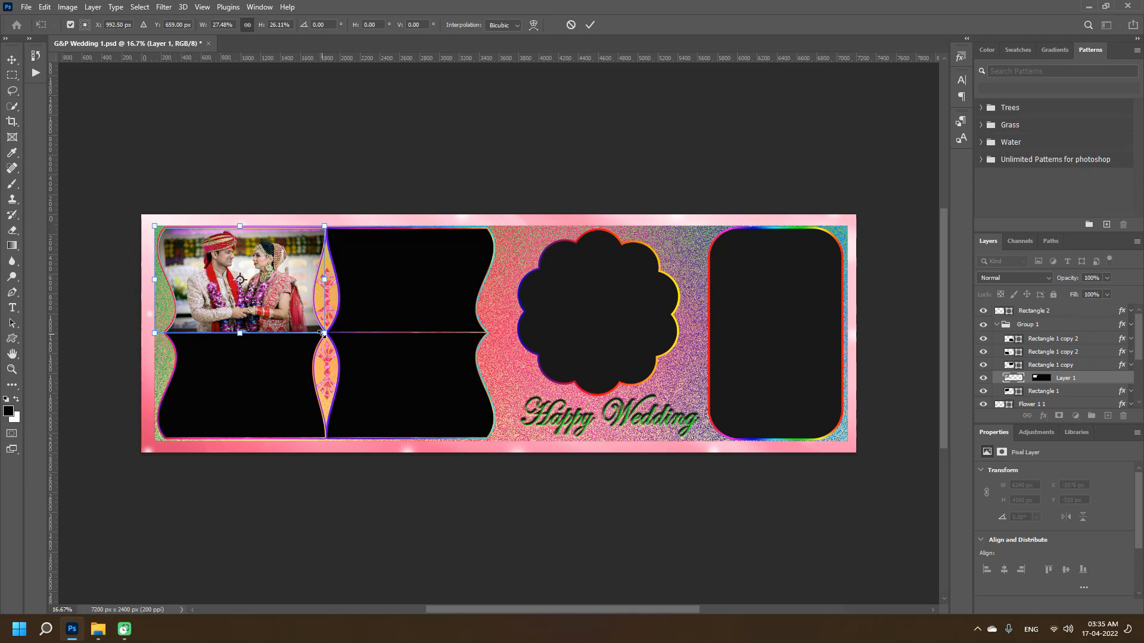
click(590, 25)
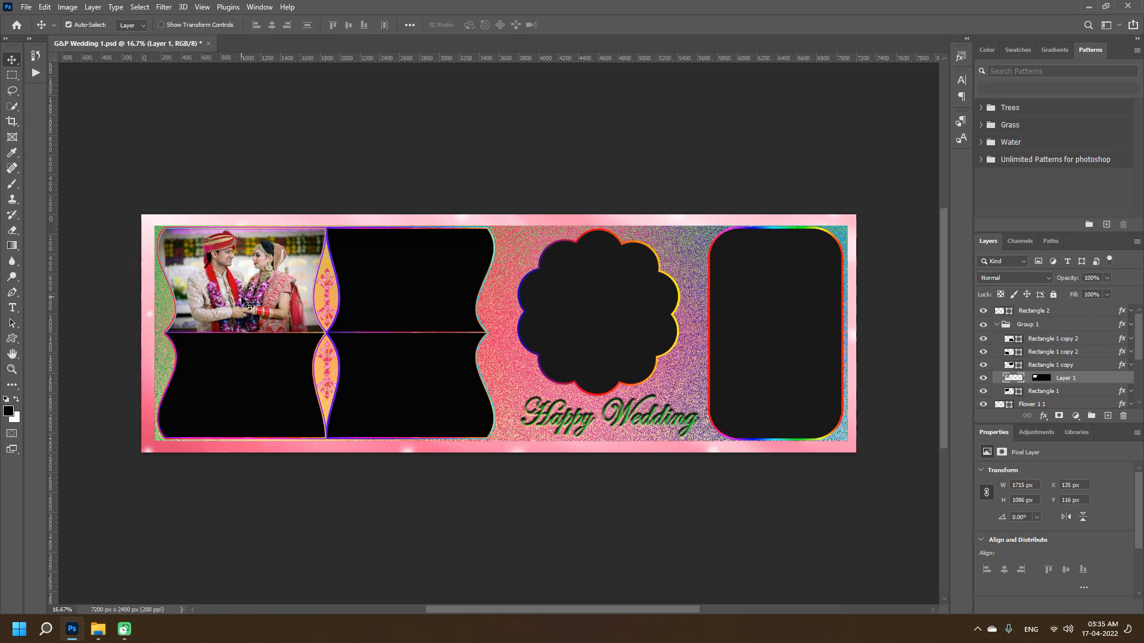
Step: Select the lower-left black photo frame on its Rectangle 1 copy 2 layer with Quick Selection
click(228, 391)
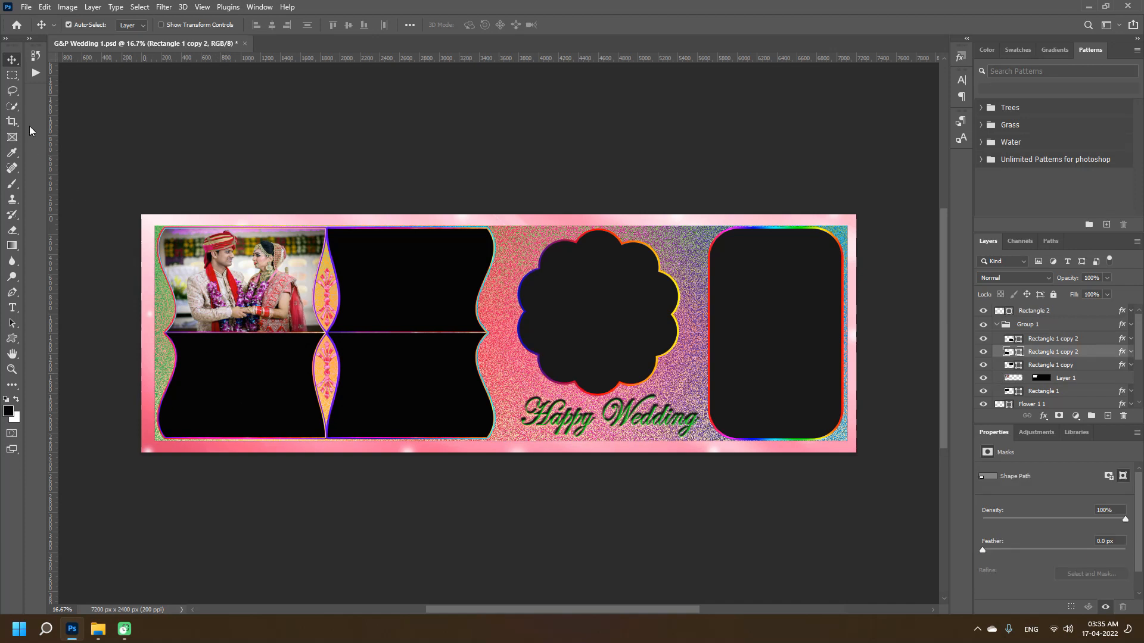
click(12, 107)
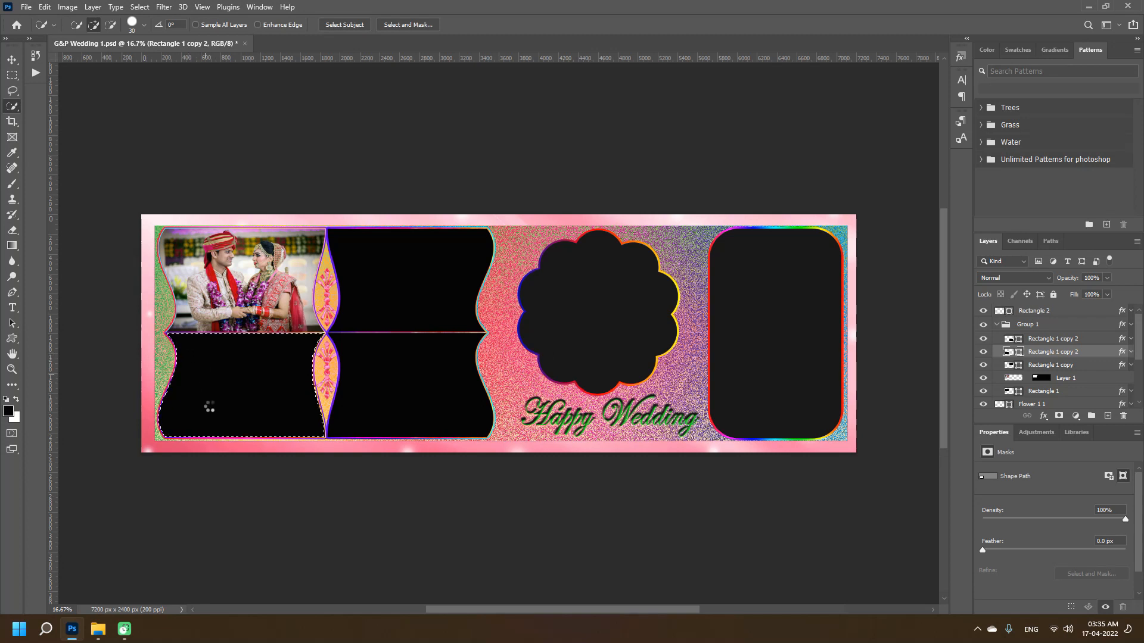
Step: Switch to File Explorer and open photo 41 from the Model Photo folder with Adobe Photoshop 2021
click(98, 633)
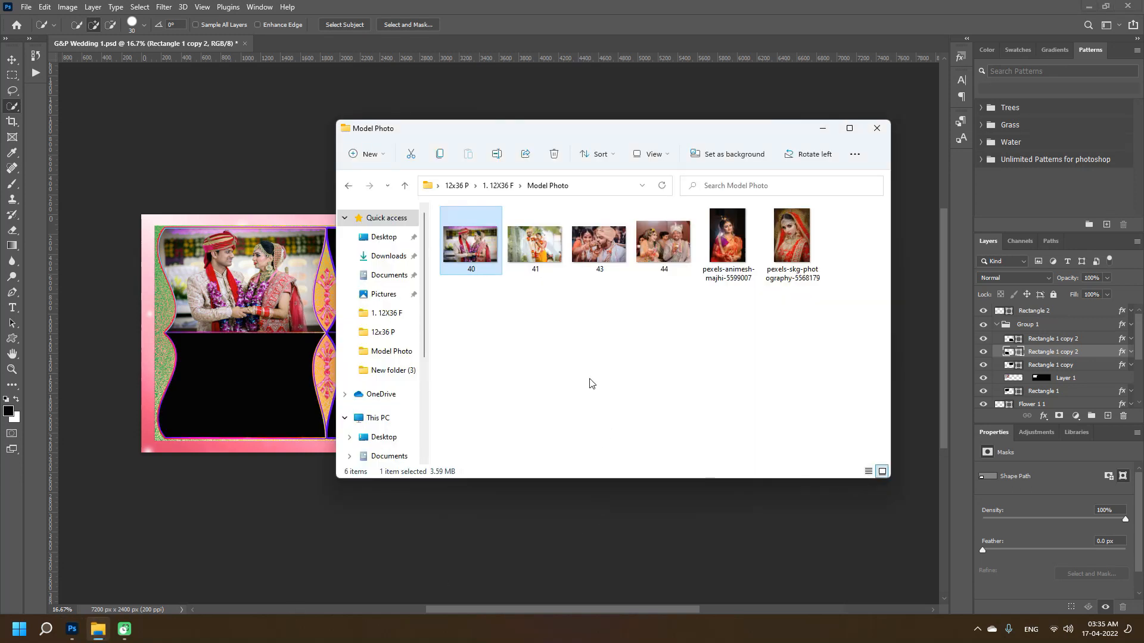
click(542, 249)
right_click(542, 249)
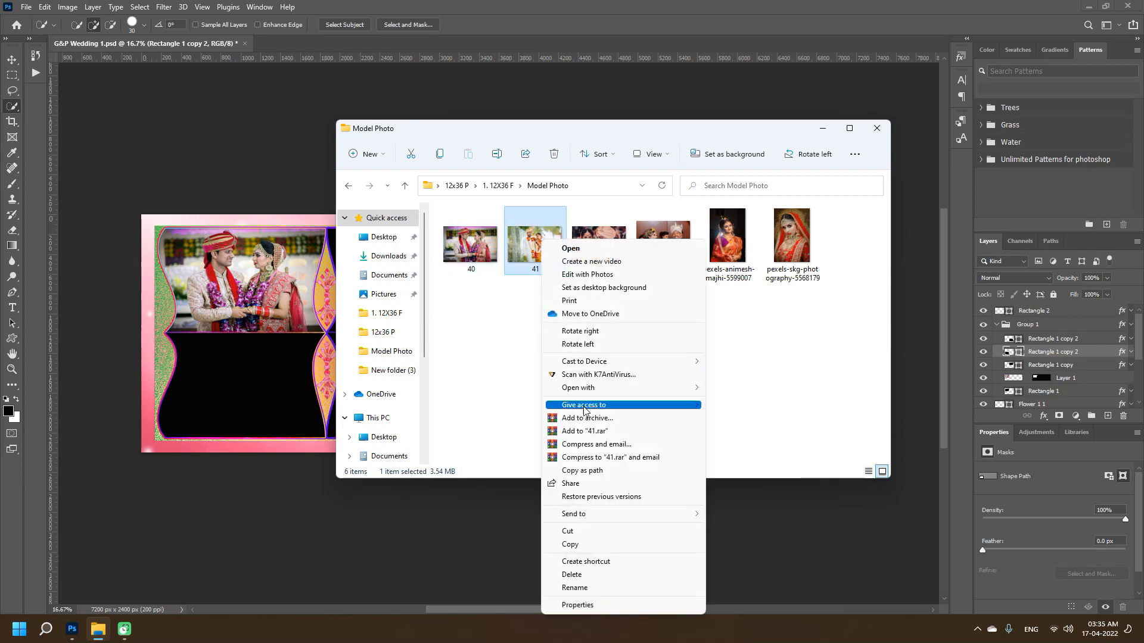
mouse_move(592, 395)
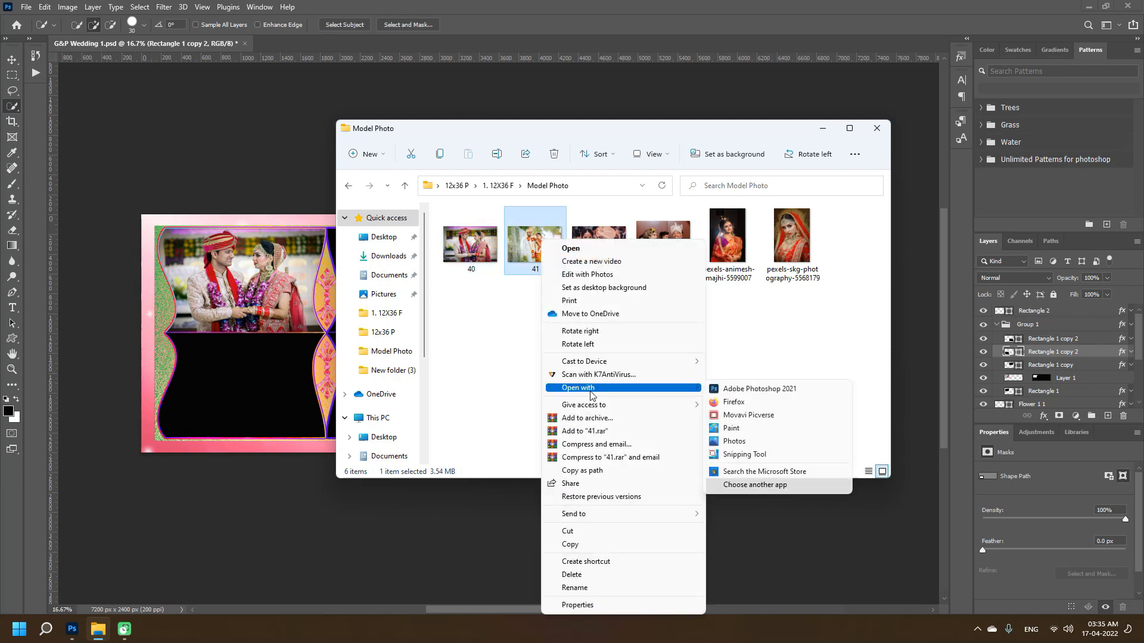
click(775, 391)
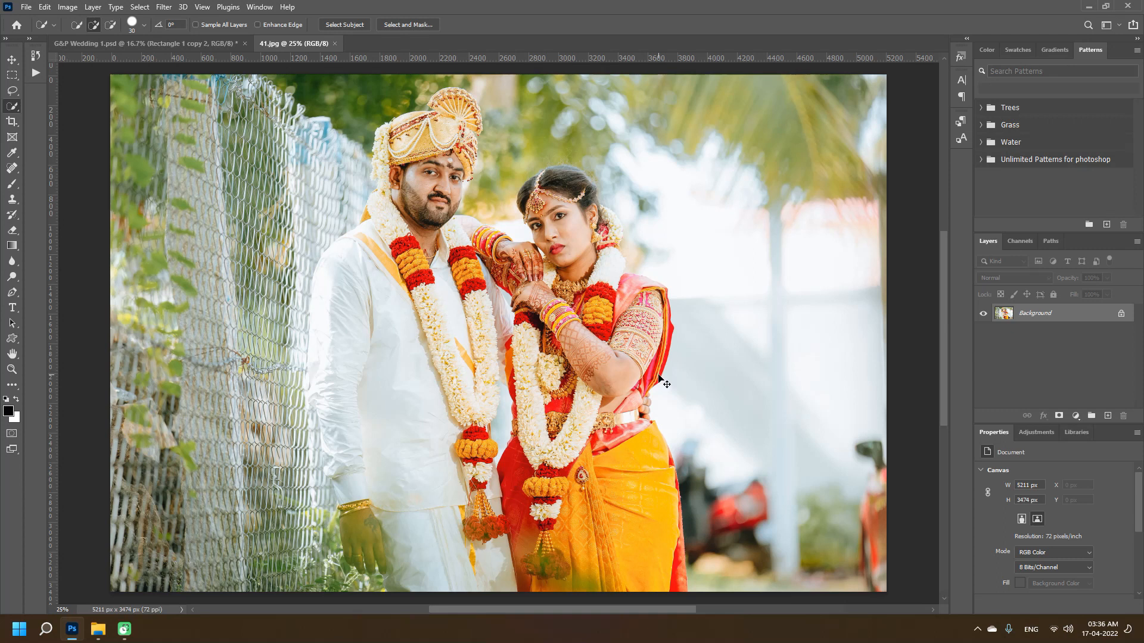
Step: Copy the entire 41.jpg image, close its document, and put it inside the selected lower-left frame with Paste Into
key(ctrl+a)
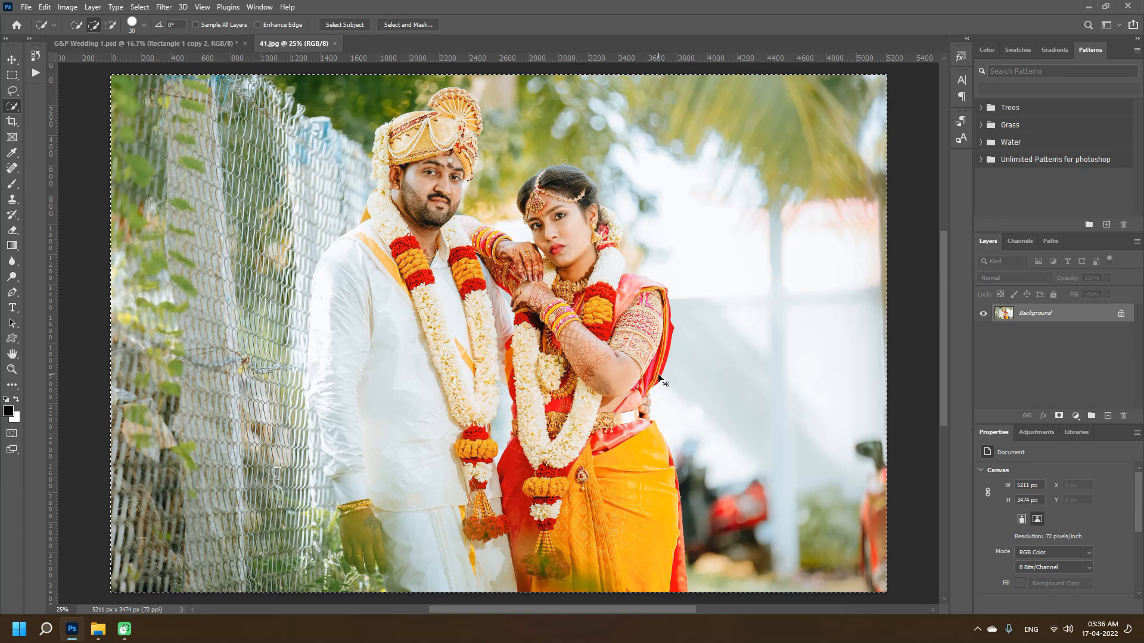
key(ctrl+w)
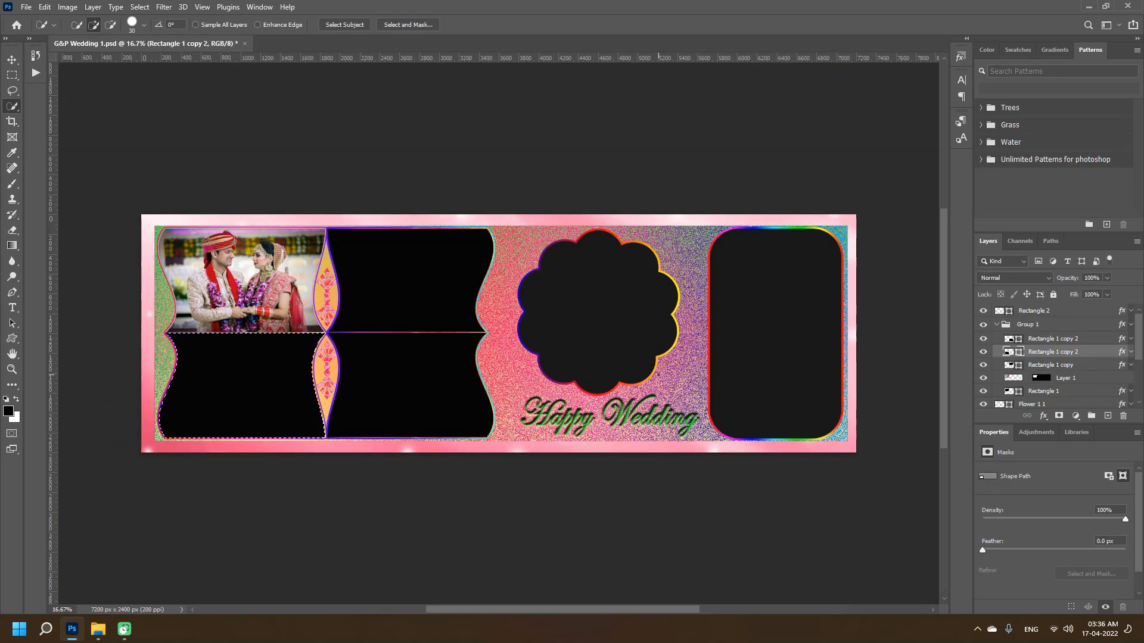
click(45, 8)
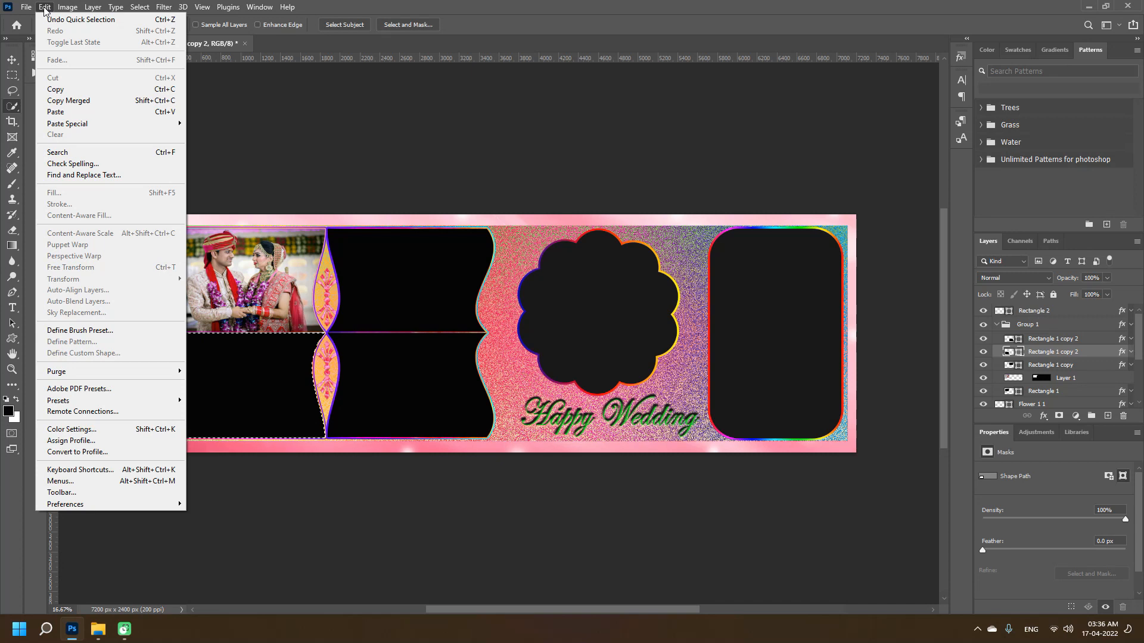
mouse_move(70, 125)
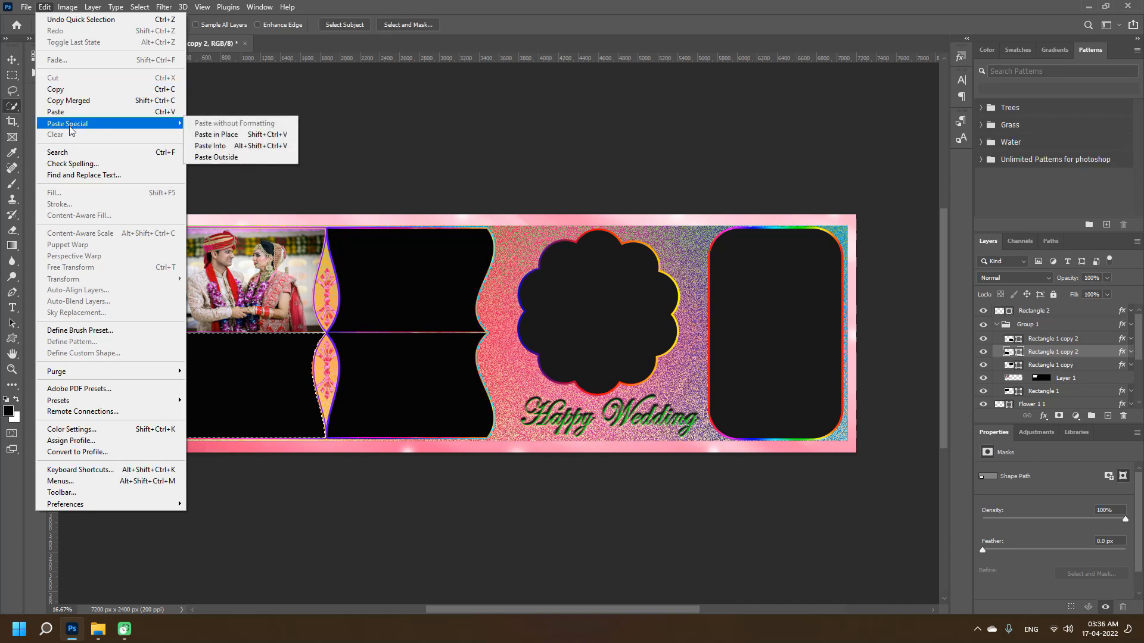
click(220, 149)
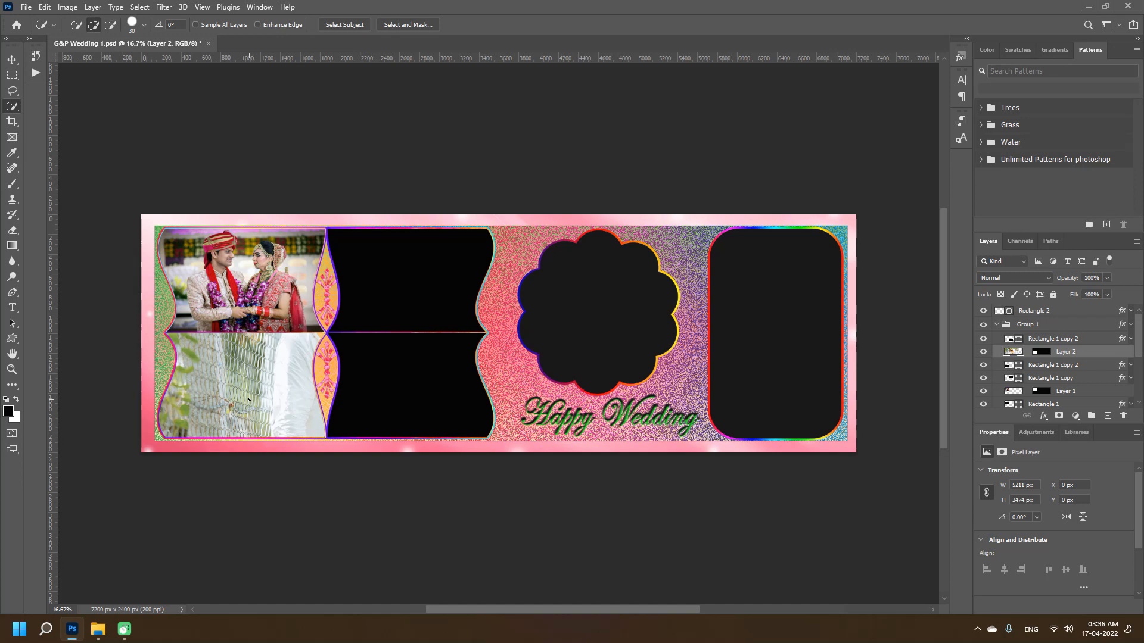
Step: Free Transform the pasted photo to about 1736 x 1084 px so the couple fits the lower-left frame, and apply it
key(ctrl+t)
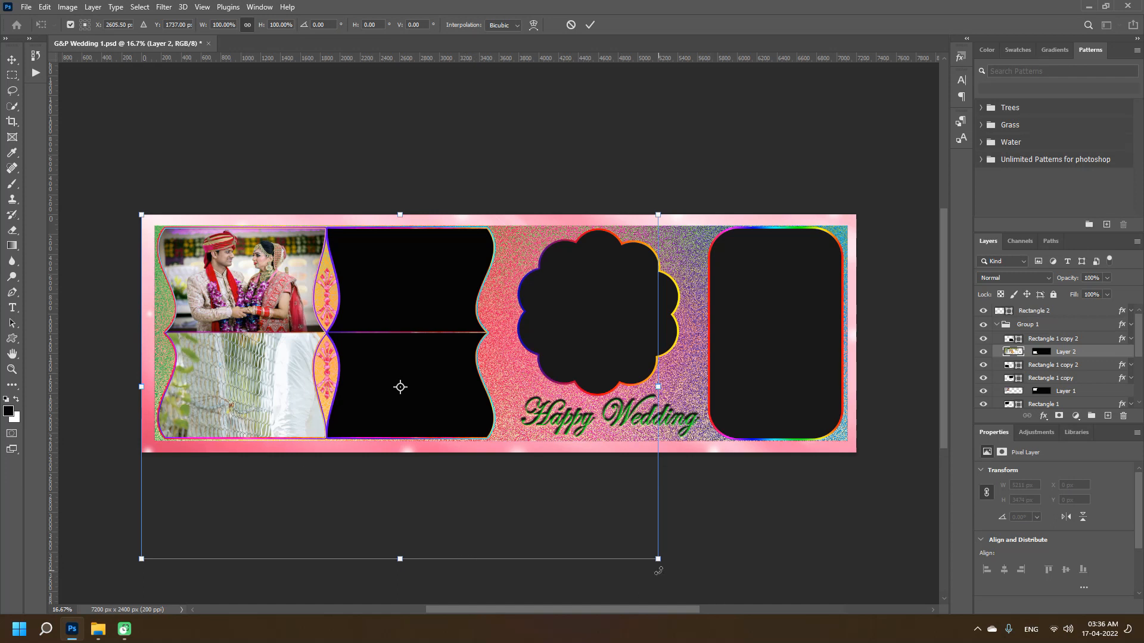
drag(657, 560, 423, 442)
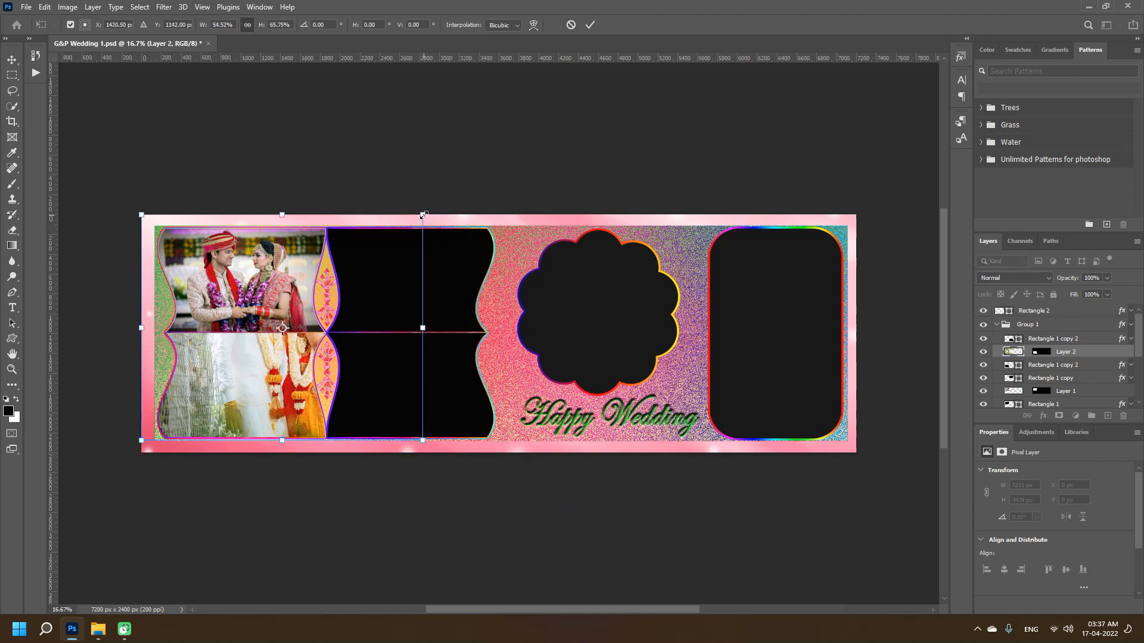
drag(420, 217, 341, 332)
drag(141, 440, 153, 442)
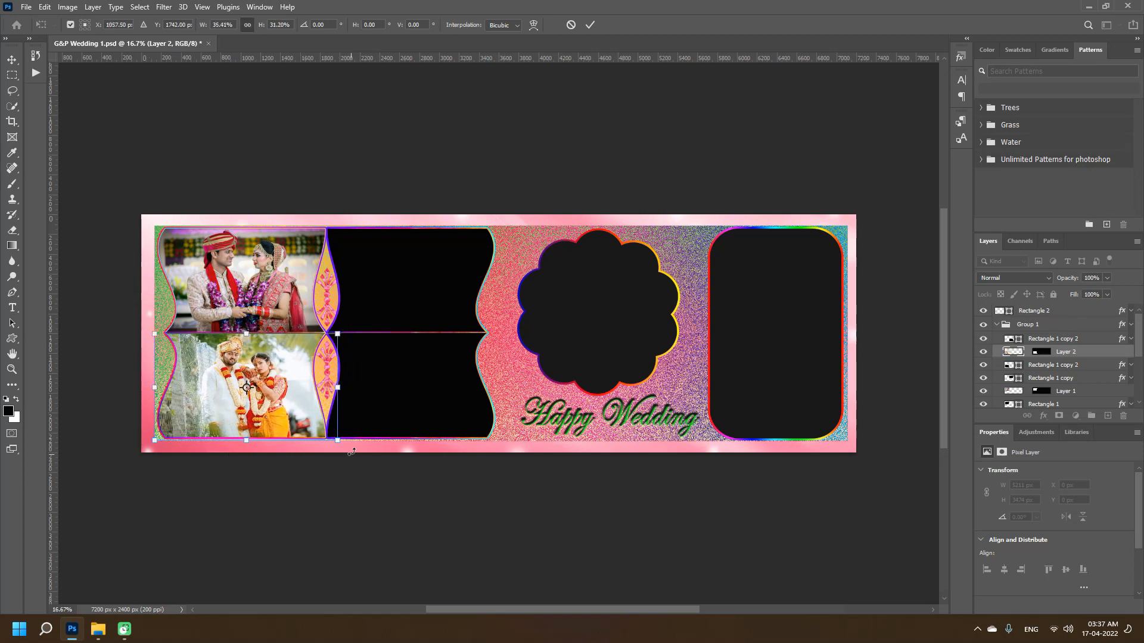
drag(338, 440, 325, 439)
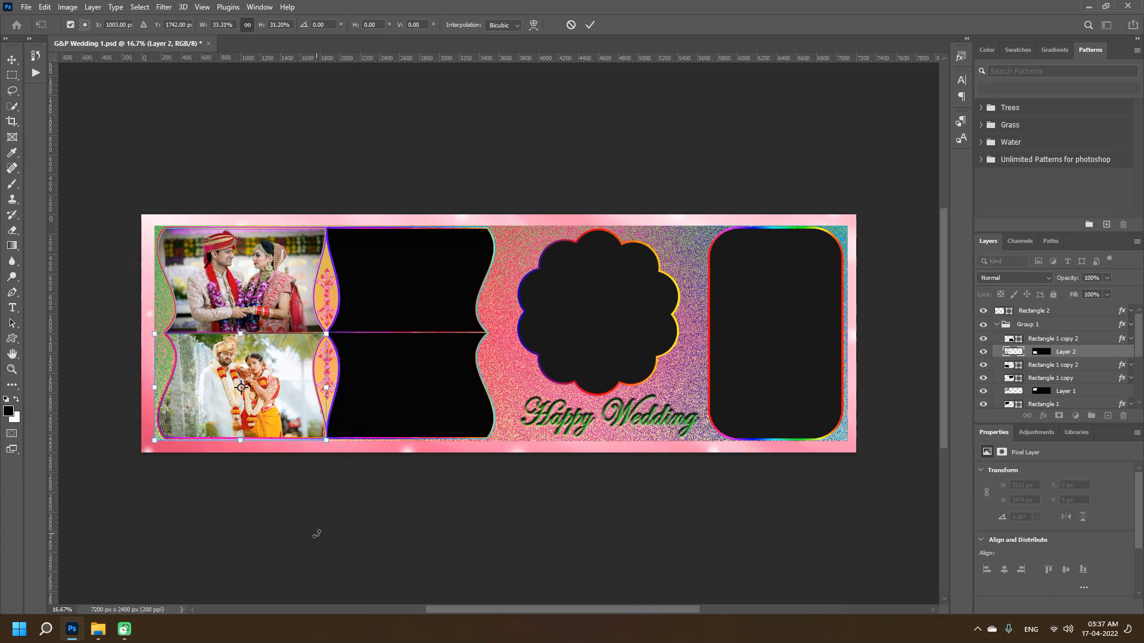
click(589, 27)
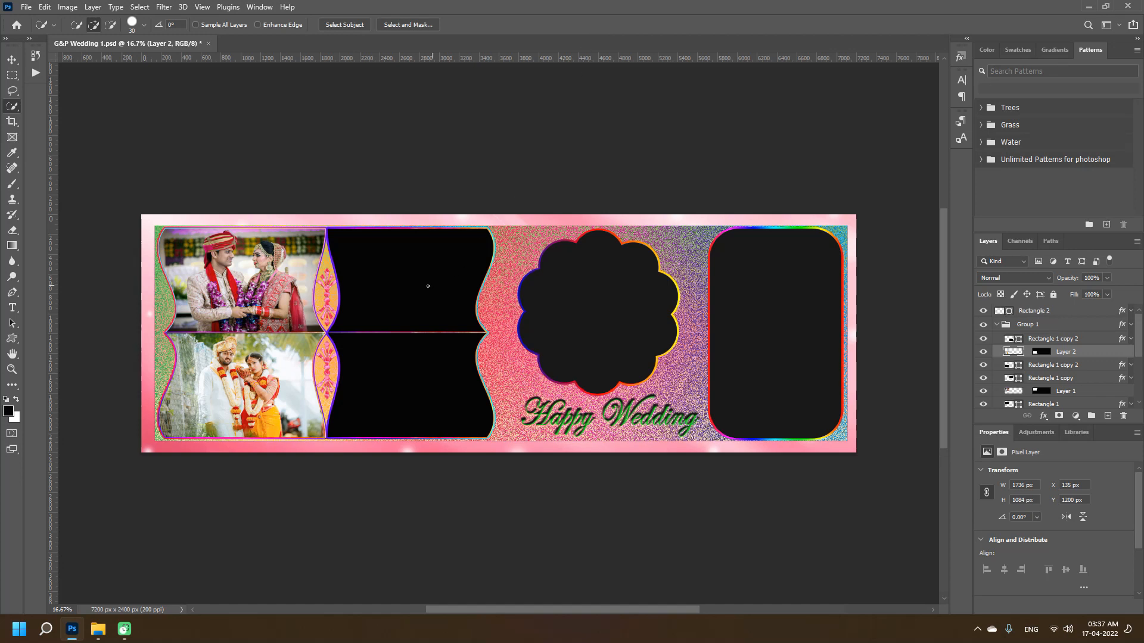
Step: Select the upper-right black frame's Rectangle 1 copy layer, and open photo 43 from the Model Photo folder with Adobe Photoshop 2021
key(v)
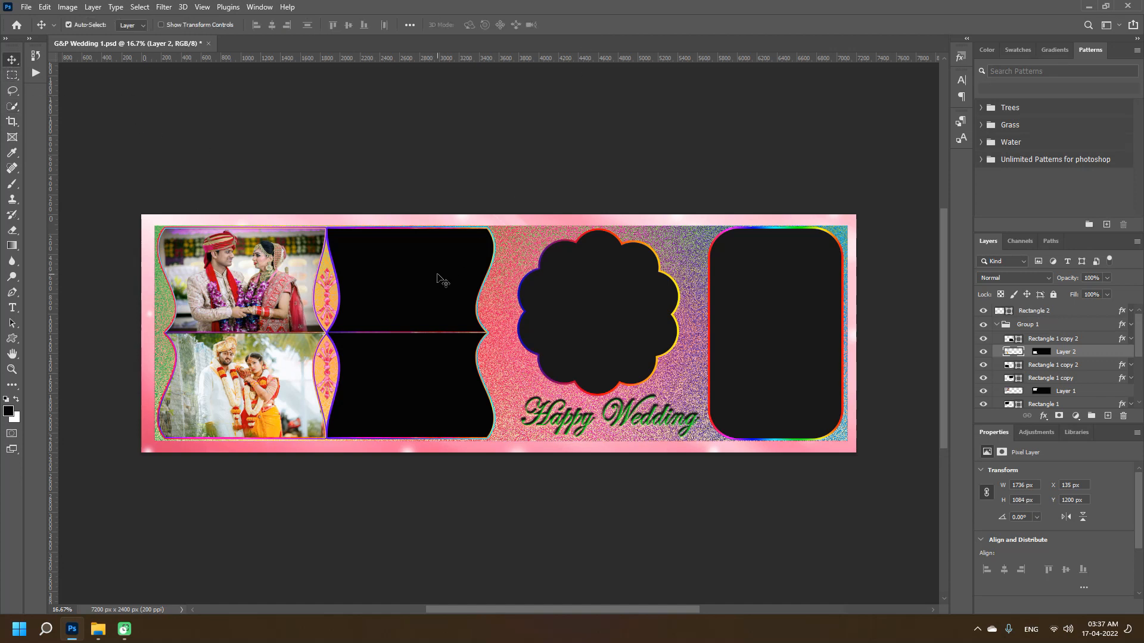
click(438, 276)
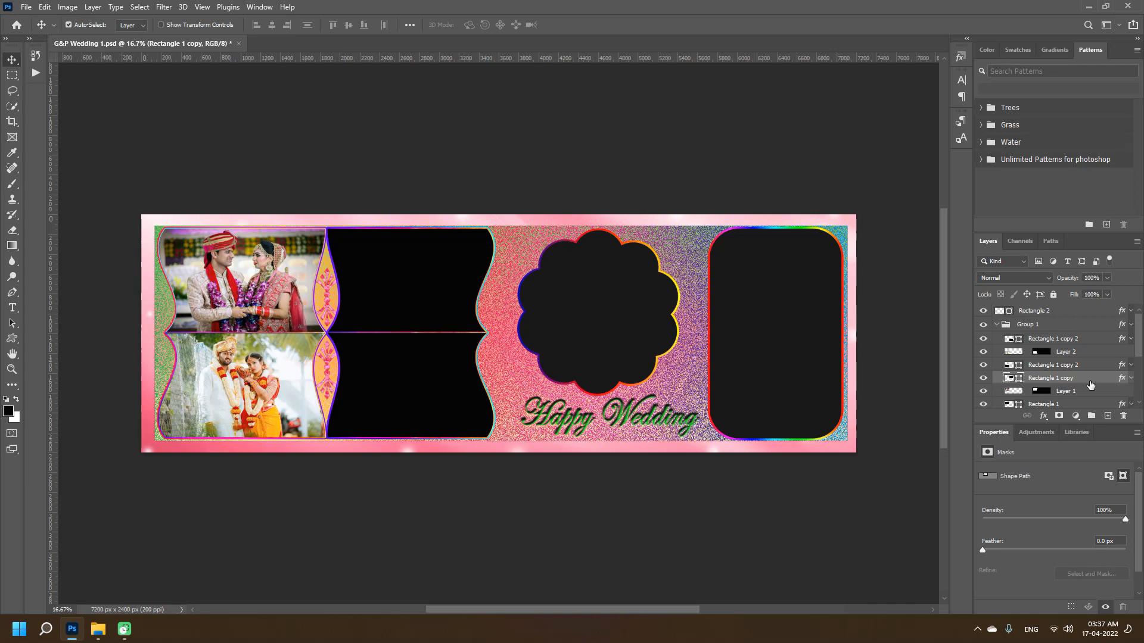
click(97, 632)
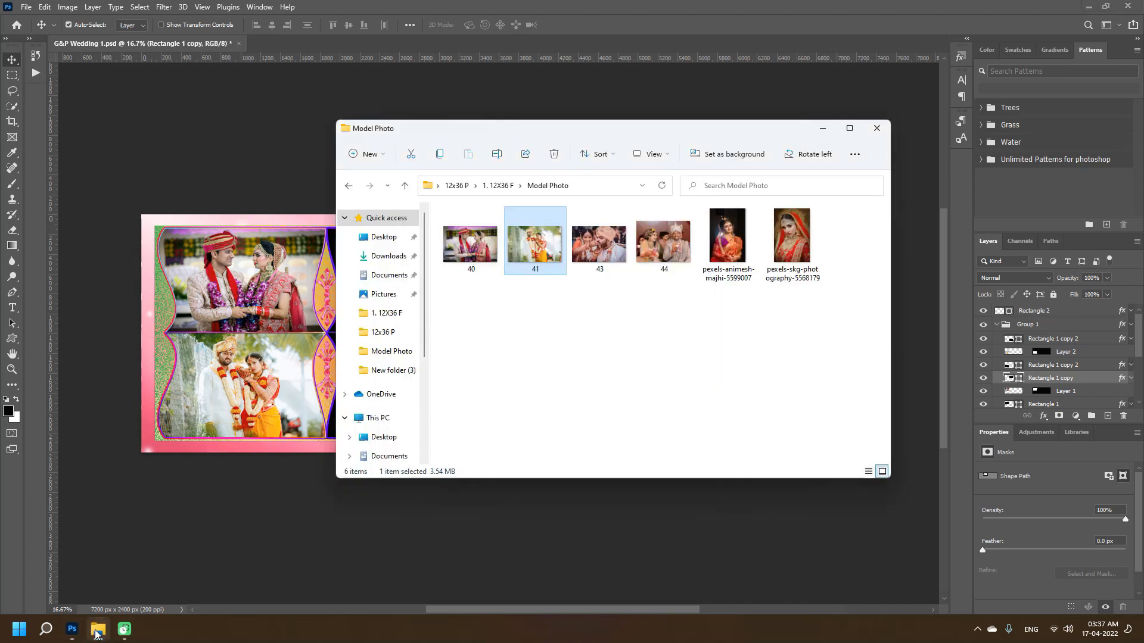
click(603, 268)
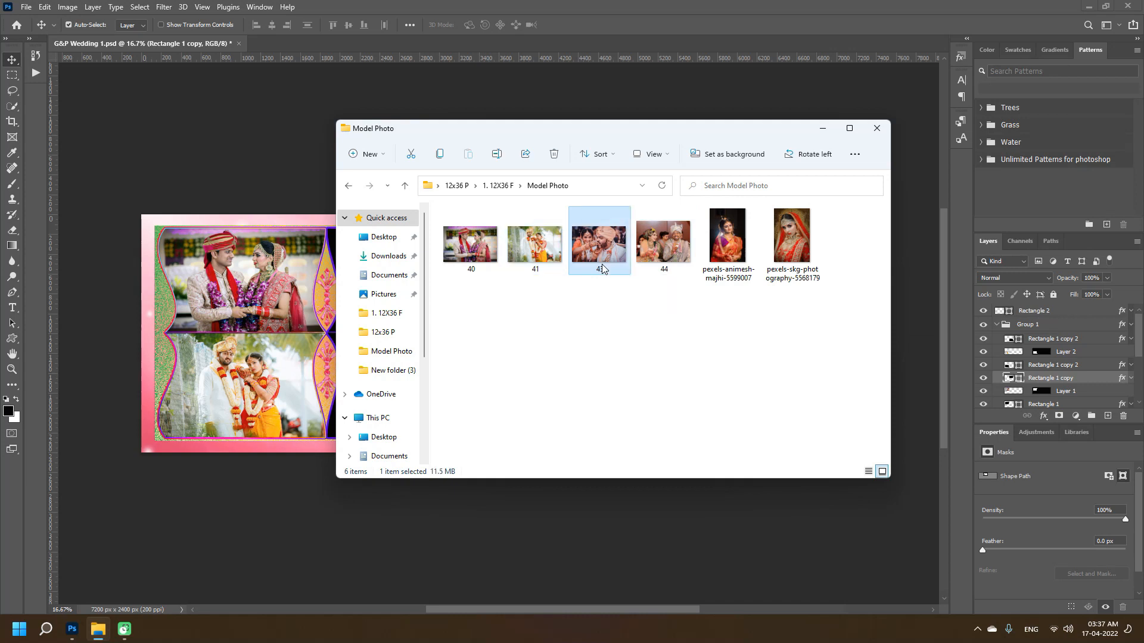
right_click(602, 268)
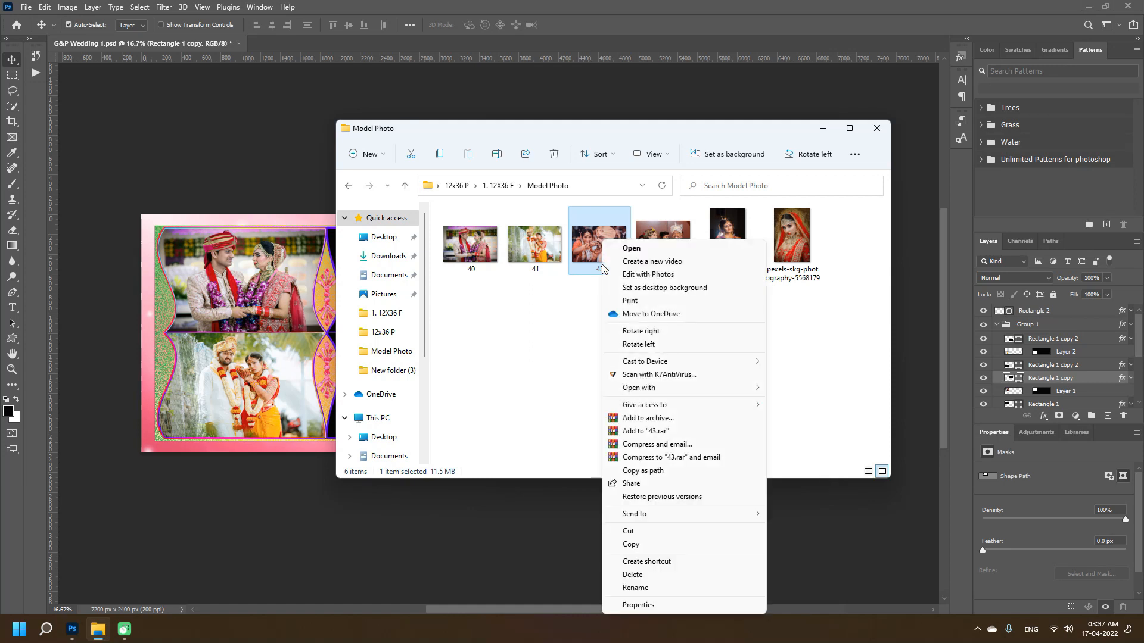
mouse_move(685, 390)
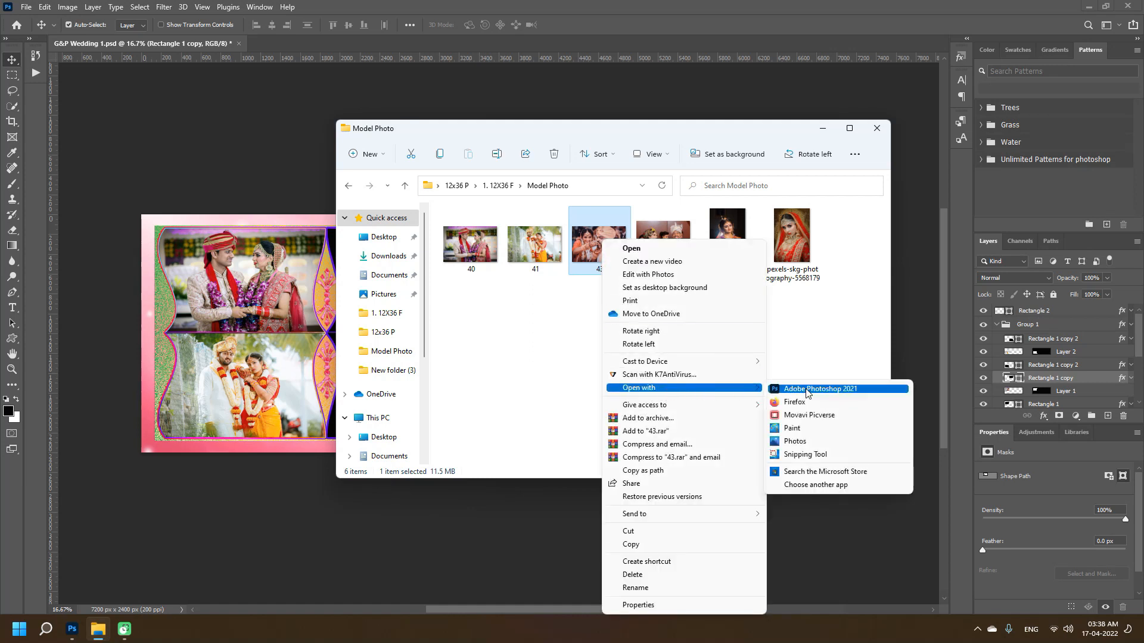
click(810, 390)
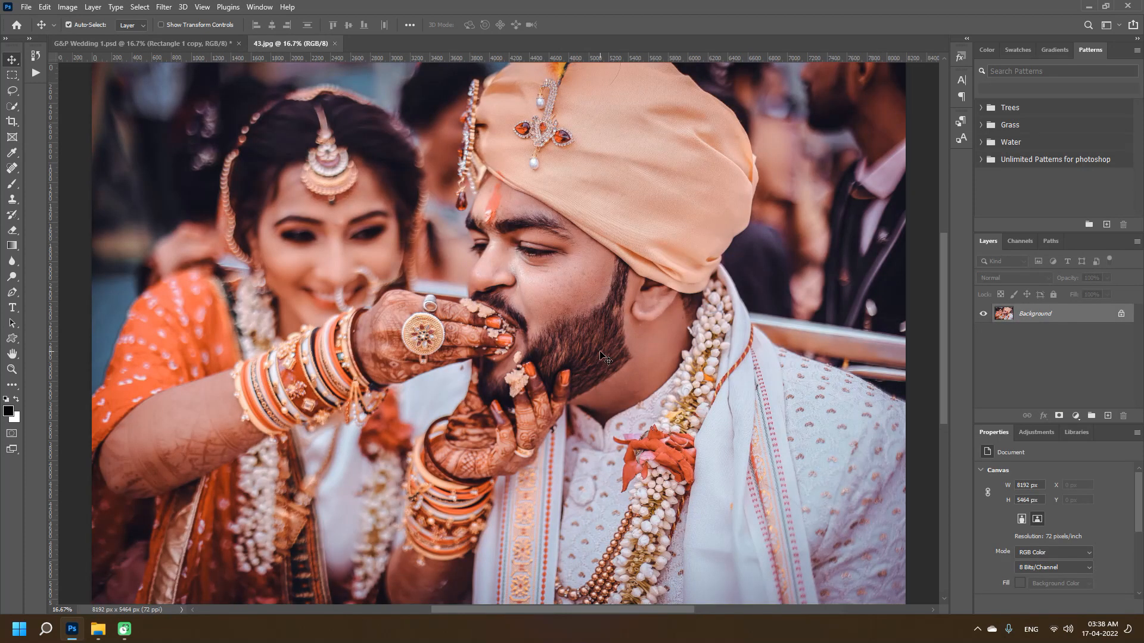
Step: Copy the entire 43.jpg image, close its document, and paste it above the Rectangle 1 copy layer
key(ctrl)
key(ctrl+a)
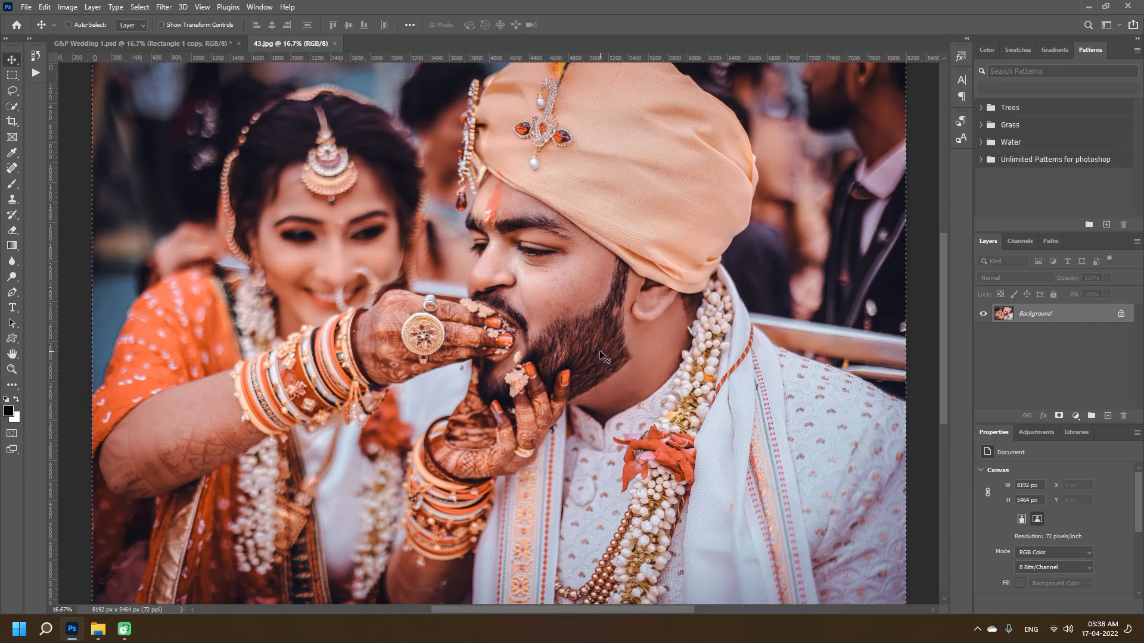
key(ctrl)
key(ctrl)
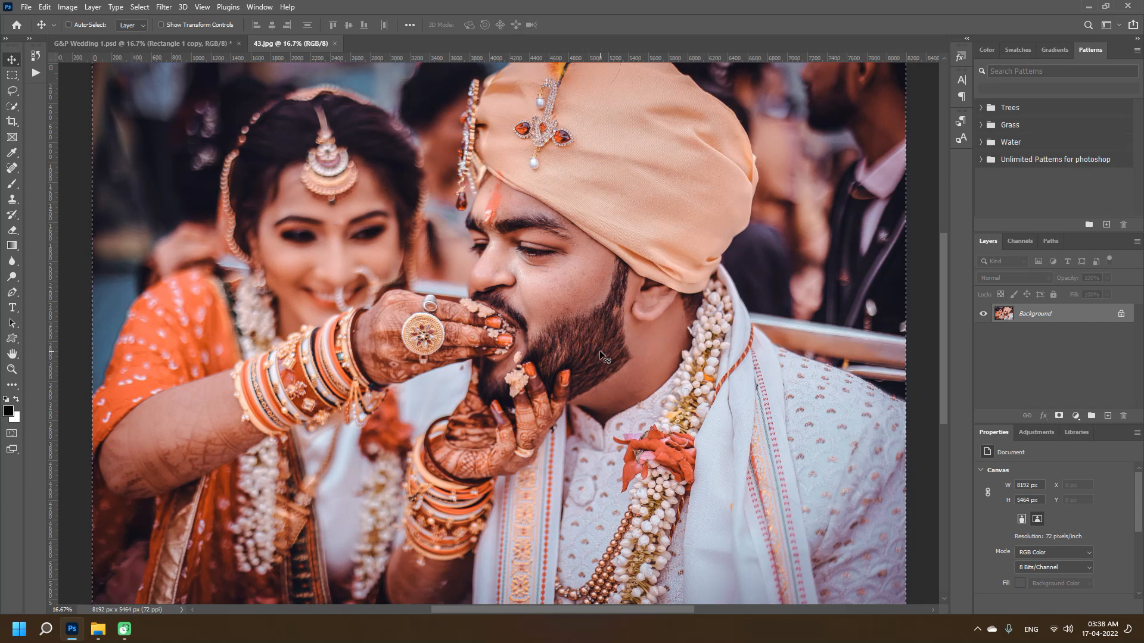
key(ctrl+w)
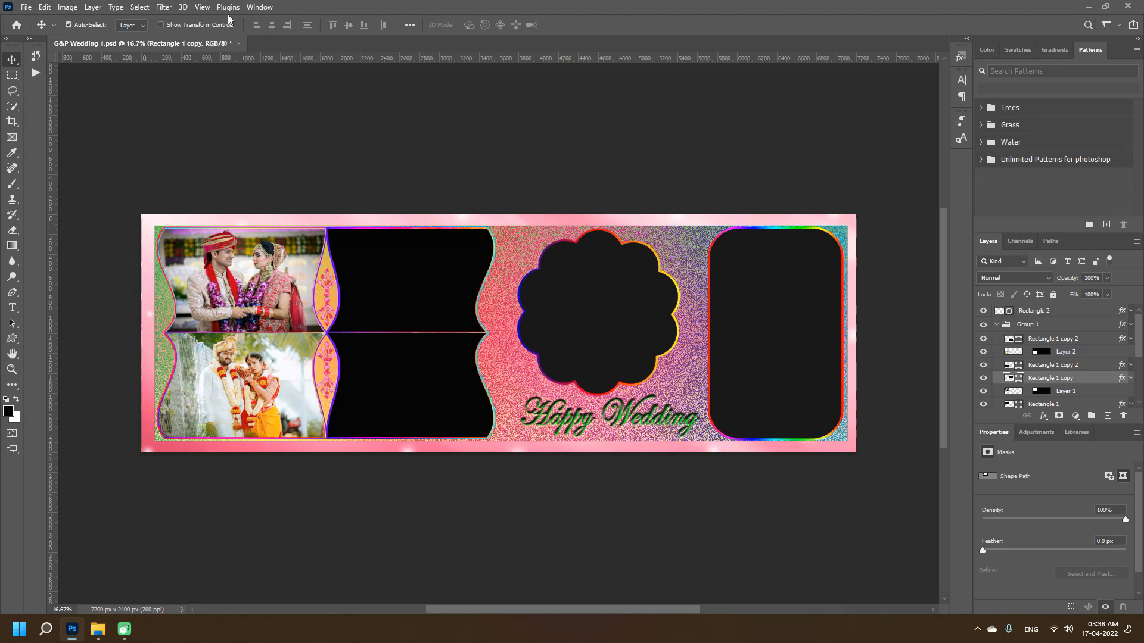
click(45, 7)
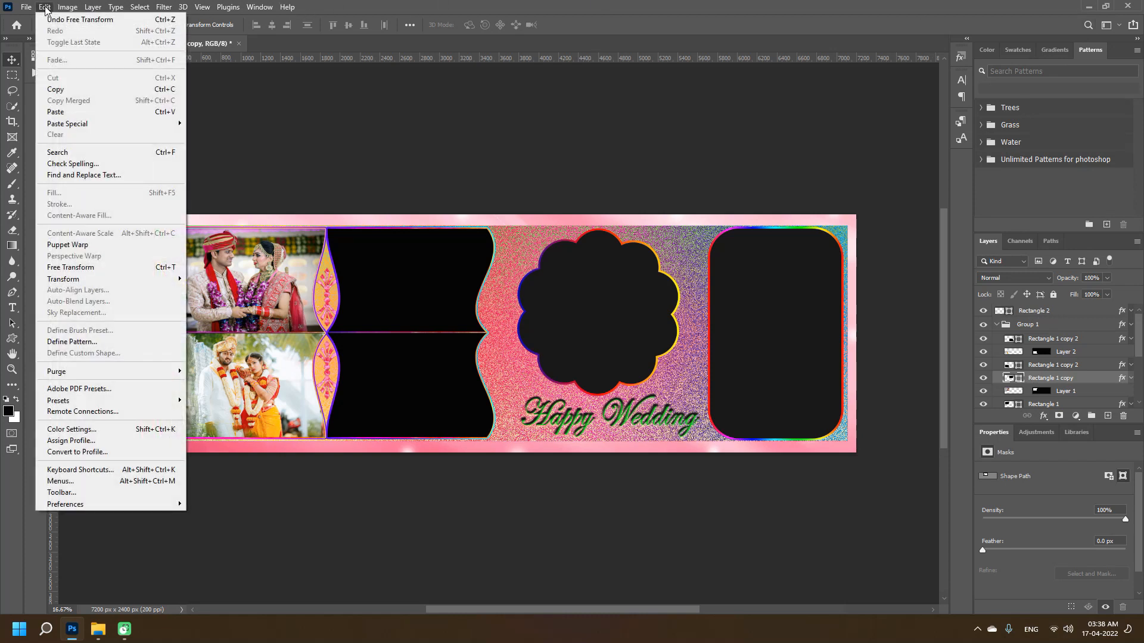
click(60, 115)
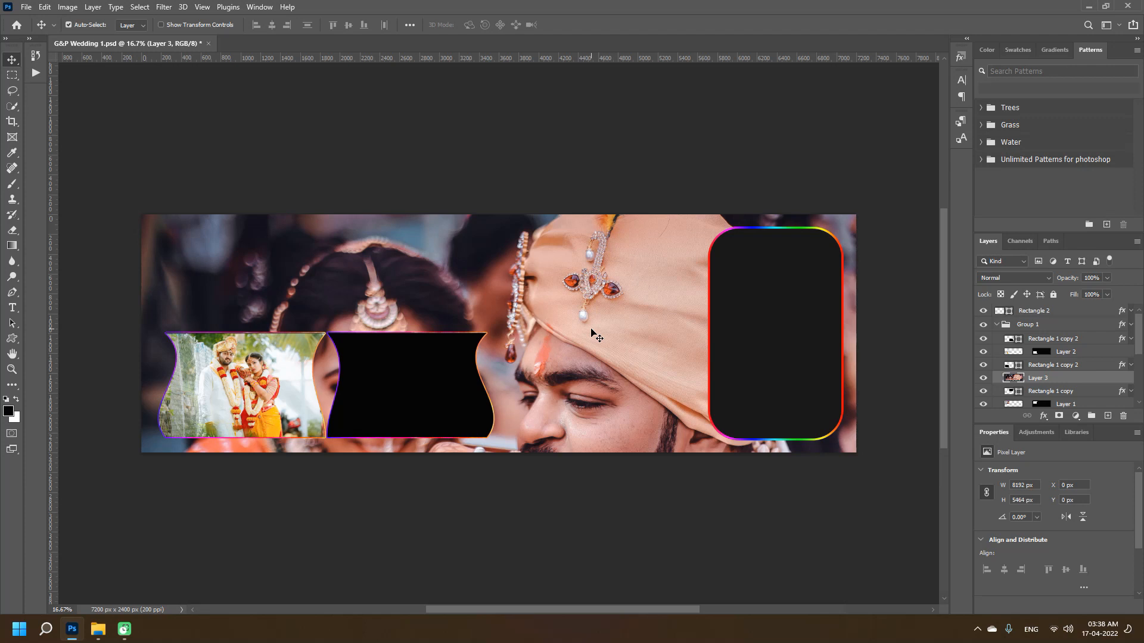
Step: Scale the pasted photo down with Free Transform to about 28% width and 29% height and position it over the upper-right frame
key(ctrl)
key(ctrl+t)
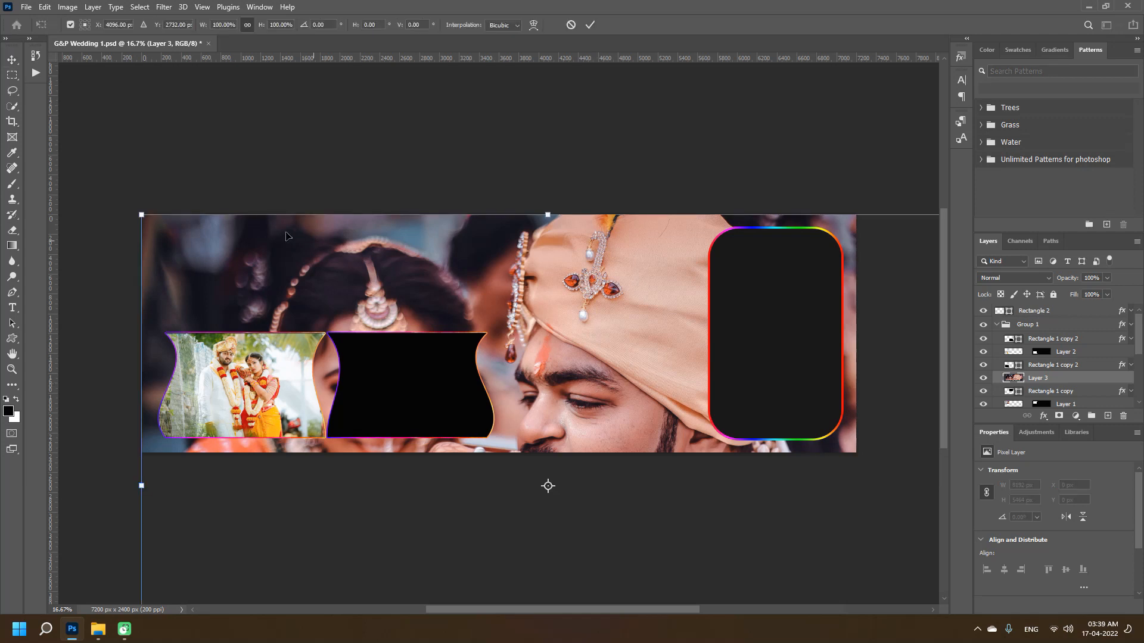
drag(141, 214, 445, 297)
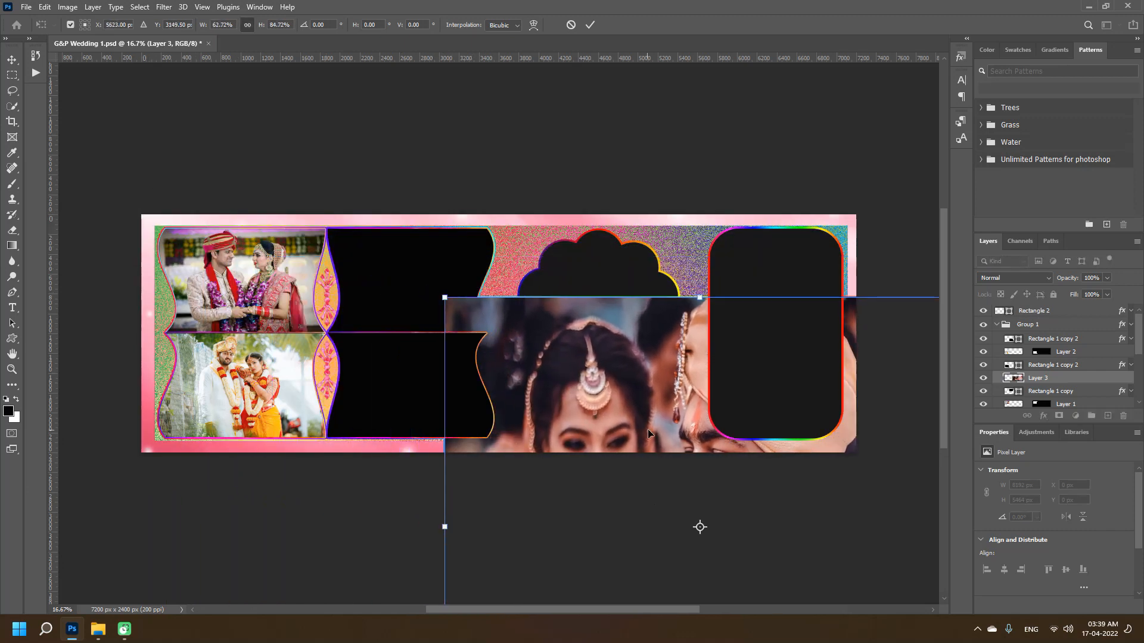
drag(633, 414, 439, 213)
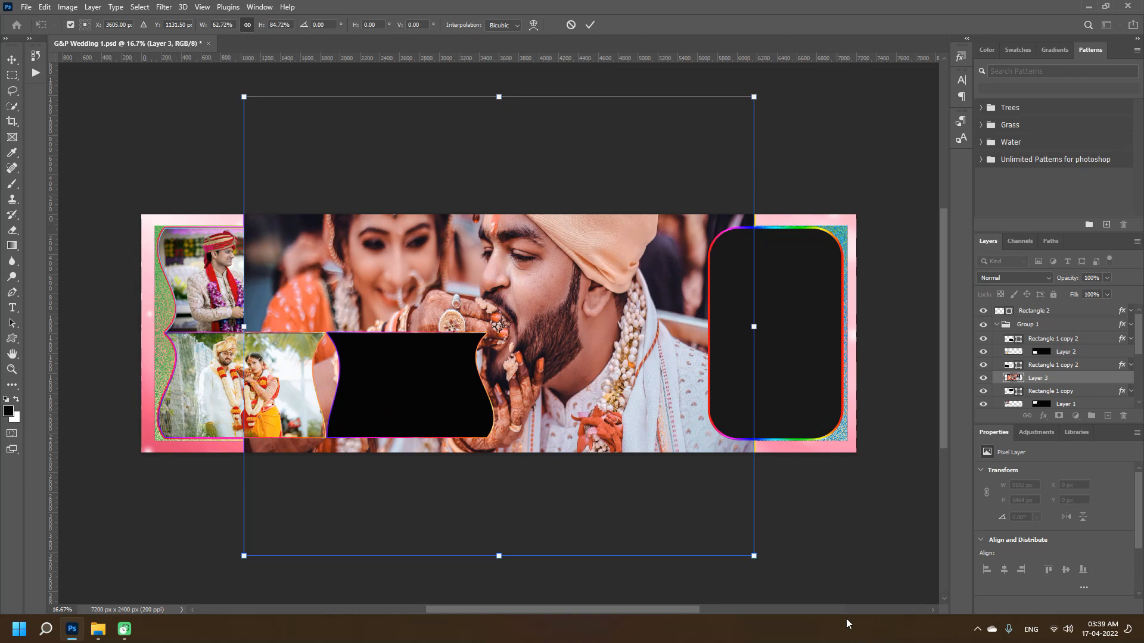
drag(752, 555, 569, 335)
drag(577, 105, 467, 200)
drag(412, 278, 468, 309)
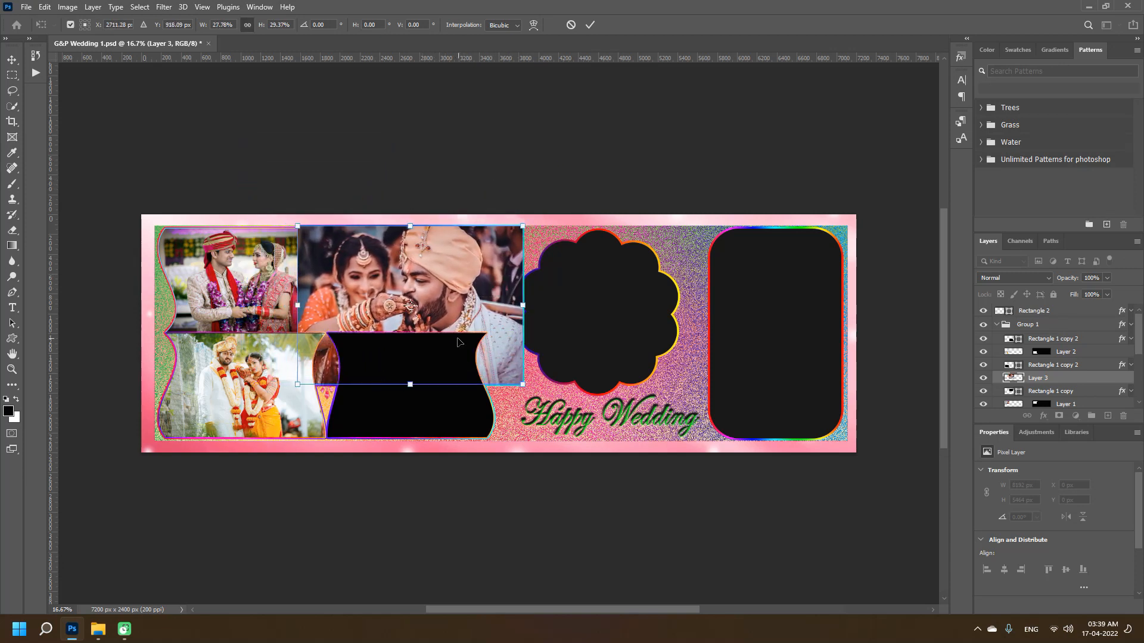
Step: Reduce the photo to about 1783 x 1158 px, apply the transform, and clip it to the upper-right frame with a clipping mask
drag(521, 384, 489, 350)
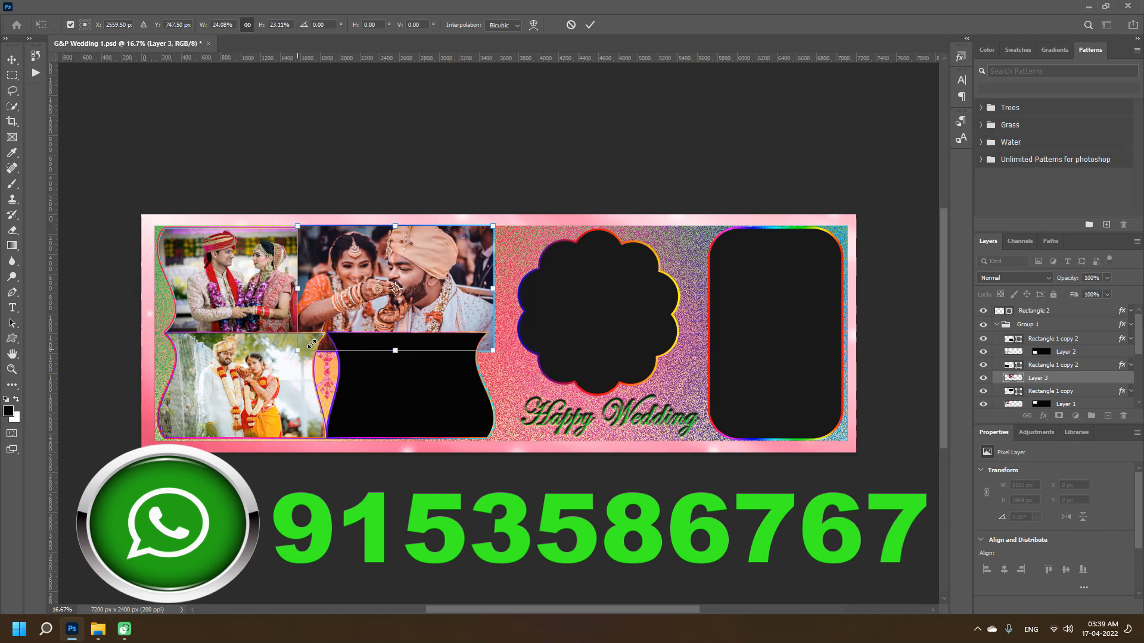
drag(298, 351, 317, 340)
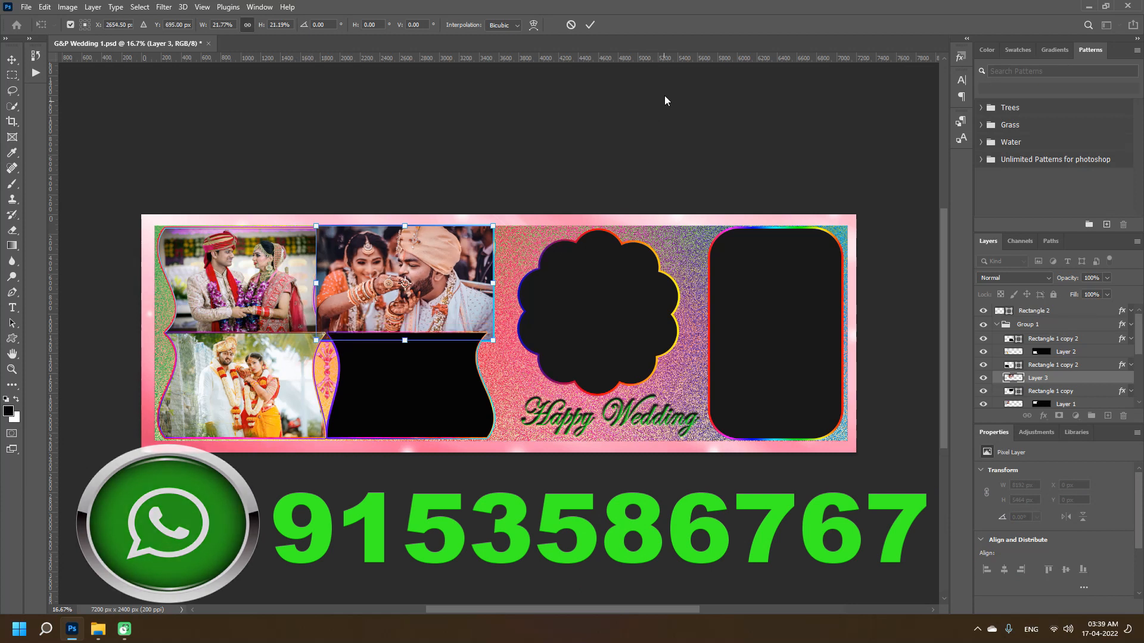
click(589, 27)
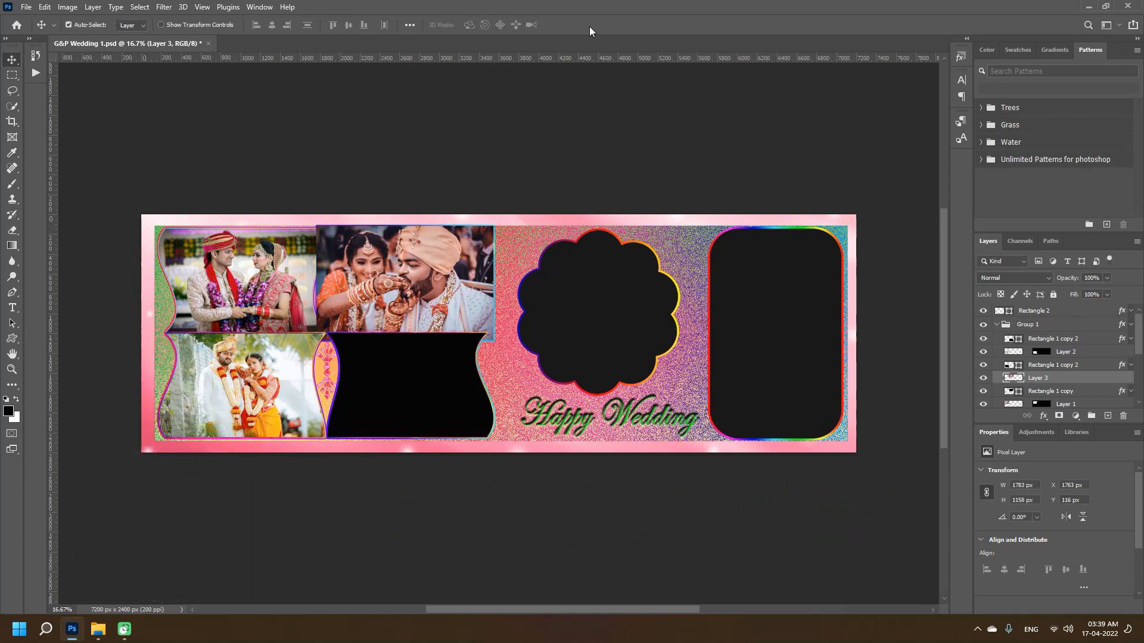
right_click(1087, 381)
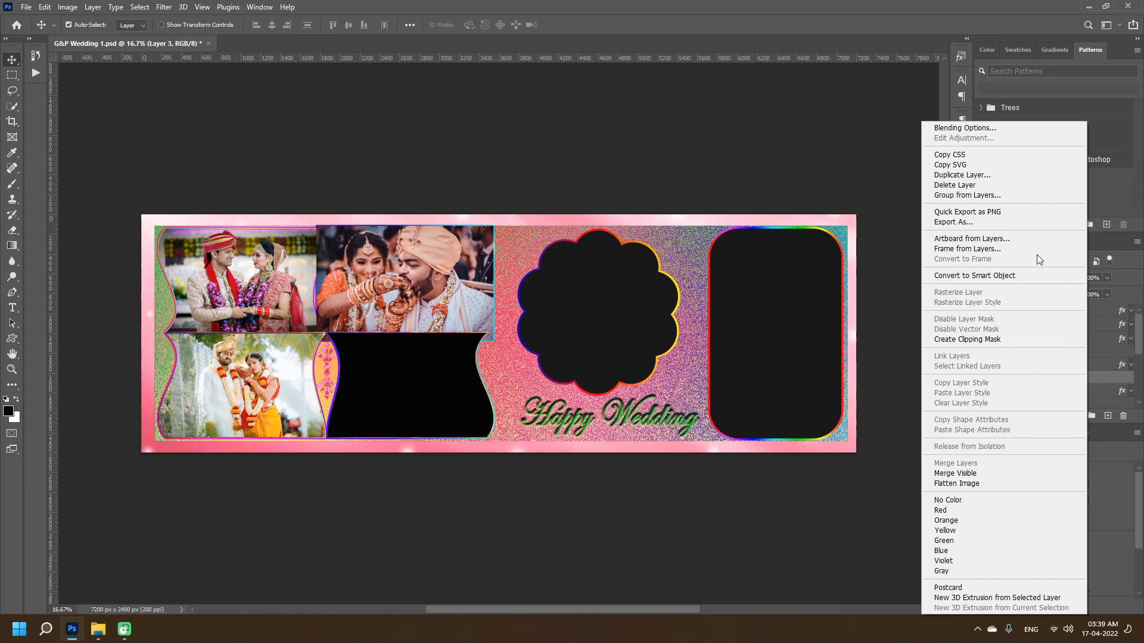
click(993, 339)
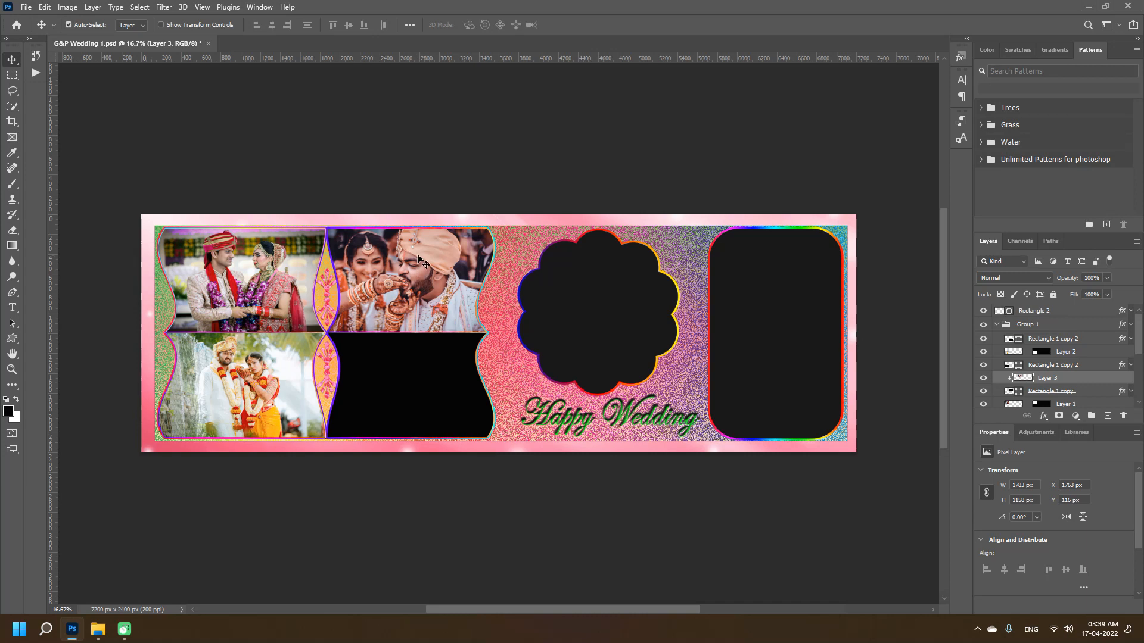
Step: Shift the clipped photo in the upper-right frame to about X 1875 px, Y 145 px
mouse_move(417, 256)
mouse_down()
mouse_move(425, 267)
mouse_move(431, 258)
mouse_up()
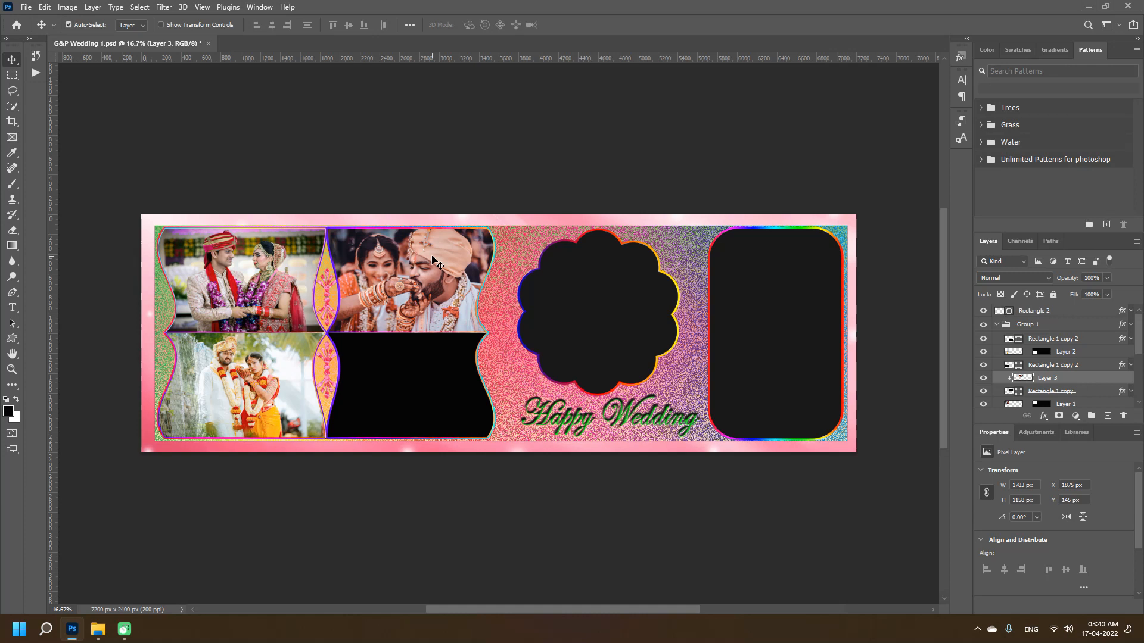
Step: Select the lower-right black frame's Rectangle 1 copy 2 layer, and open photo 44 from the Model Photo folder with Adobe Photoshop 2021
click(425, 385)
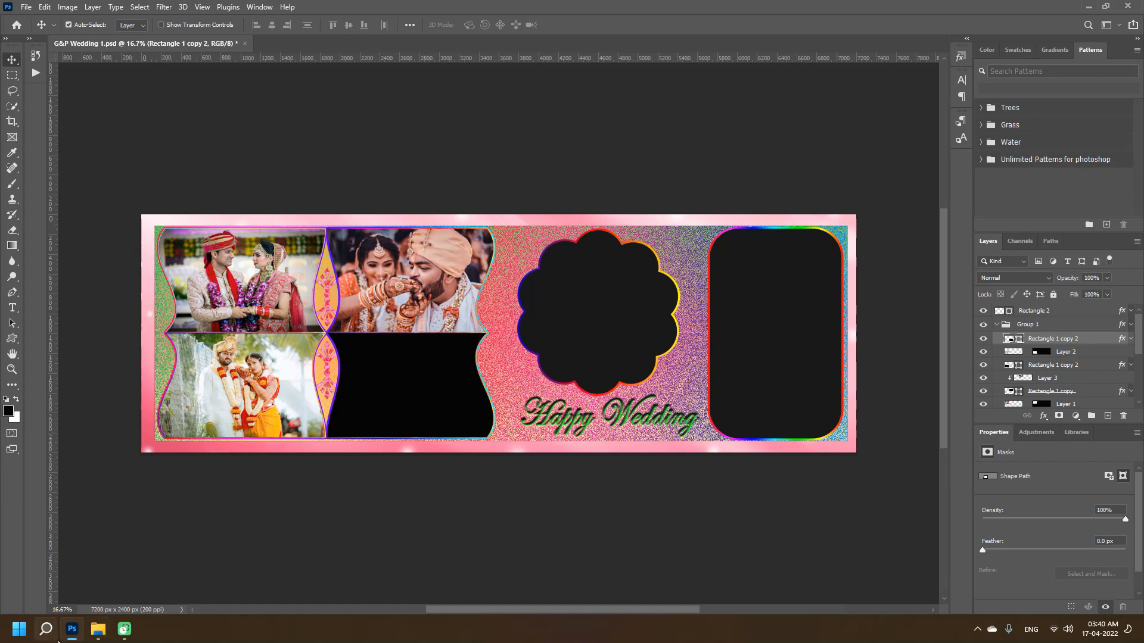
click(97, 630)
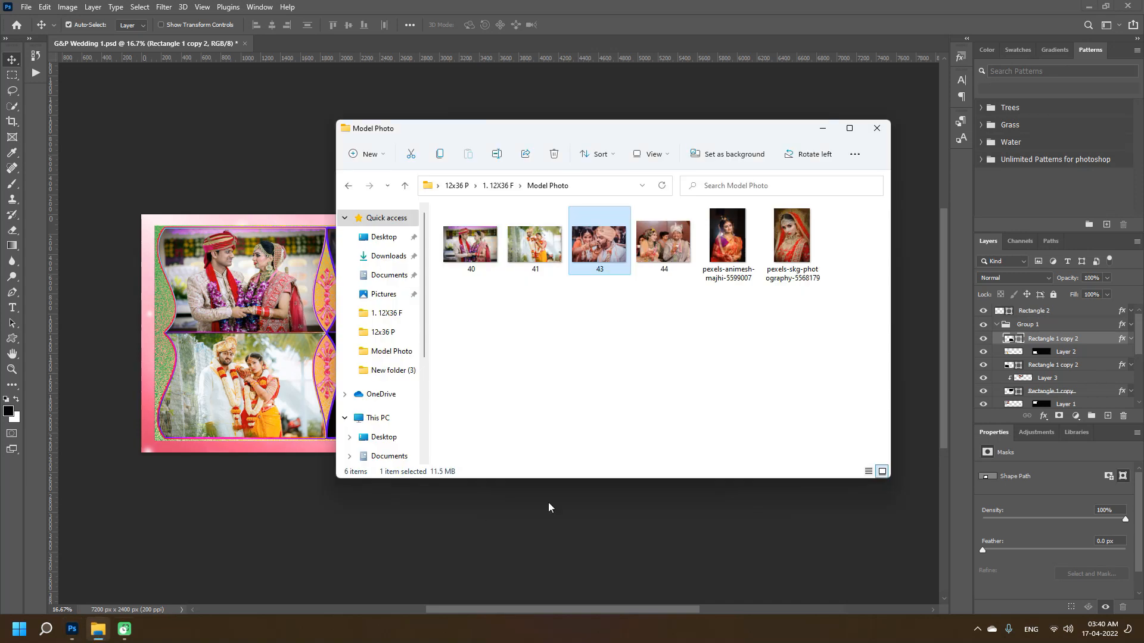
click(667, 259)
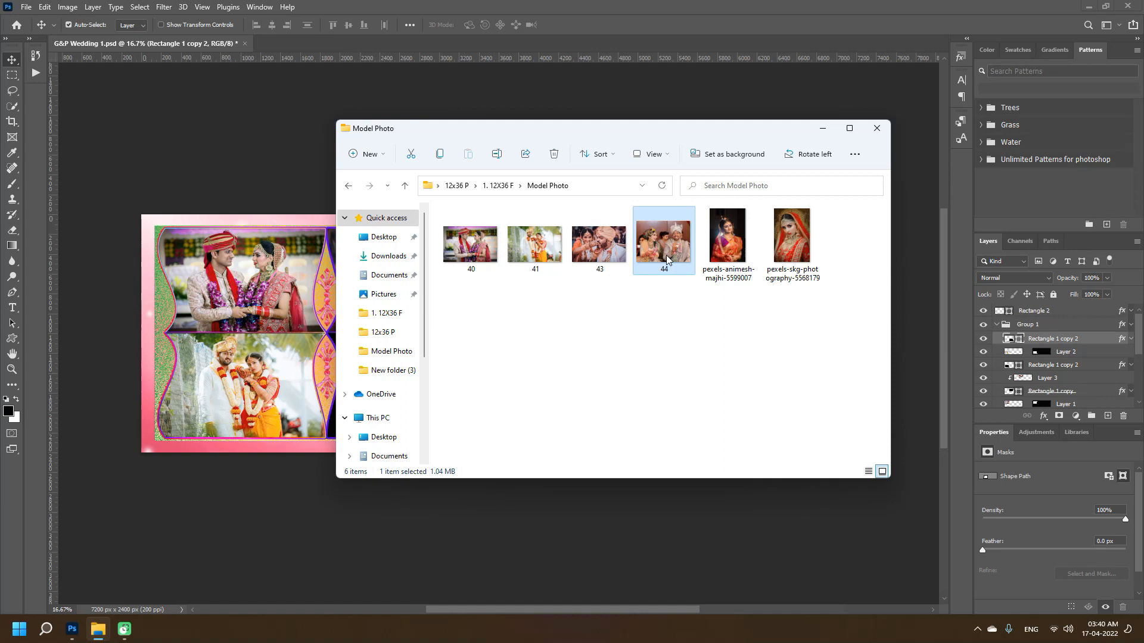
right_click(667, 260)
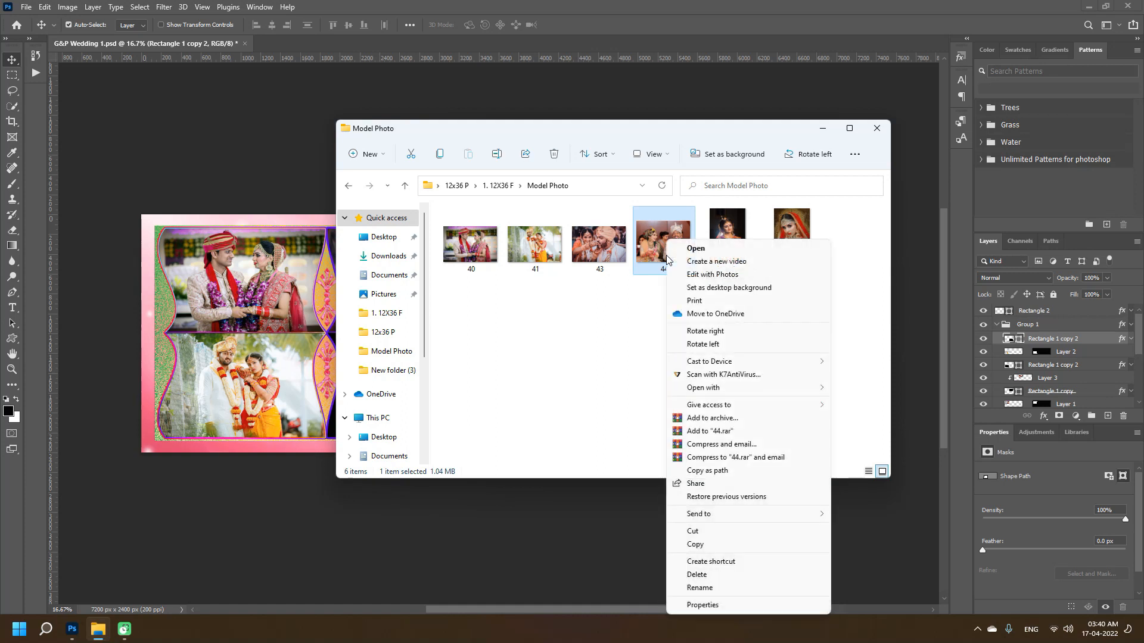
mouse_move(692, 392)
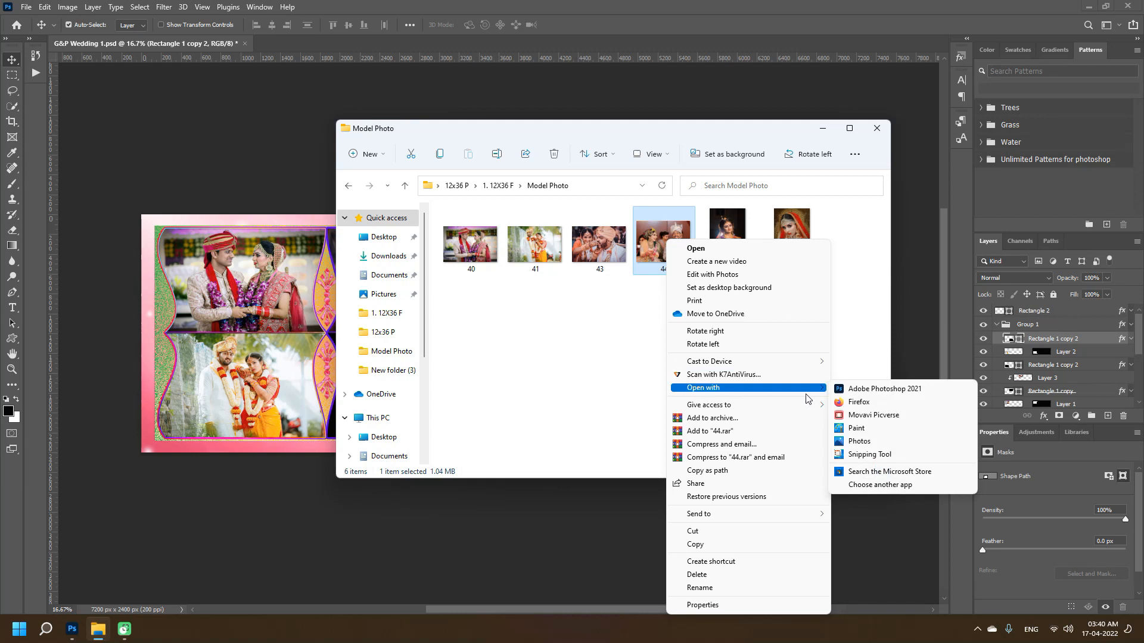
click(893, 389)
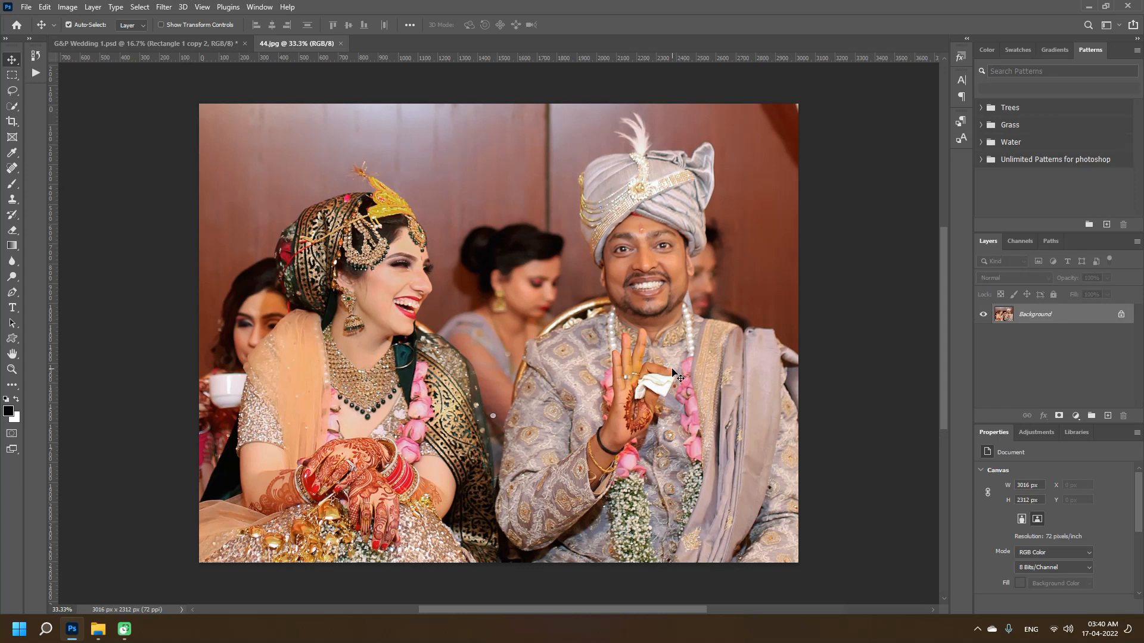
Step: Copy the entire 44.jpg image, close its document, and paste it above the Rectangle 1 copy 2 layer
key(ctrl)
key(ctrl+a)
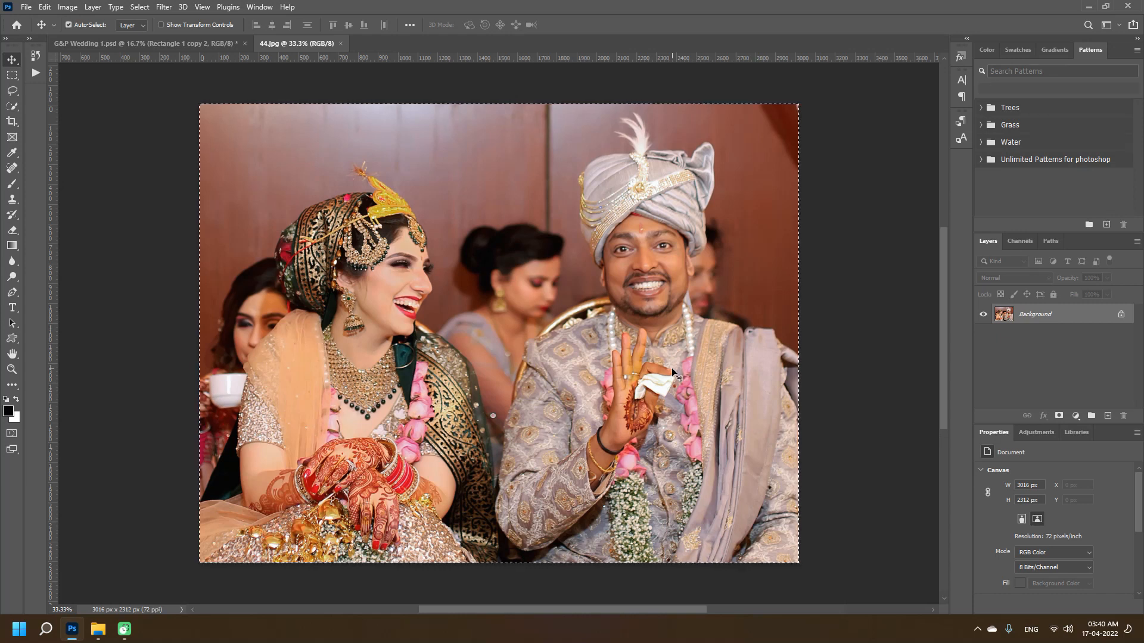
key(ctrl)
key(ctrl)
key(ctrl+w)
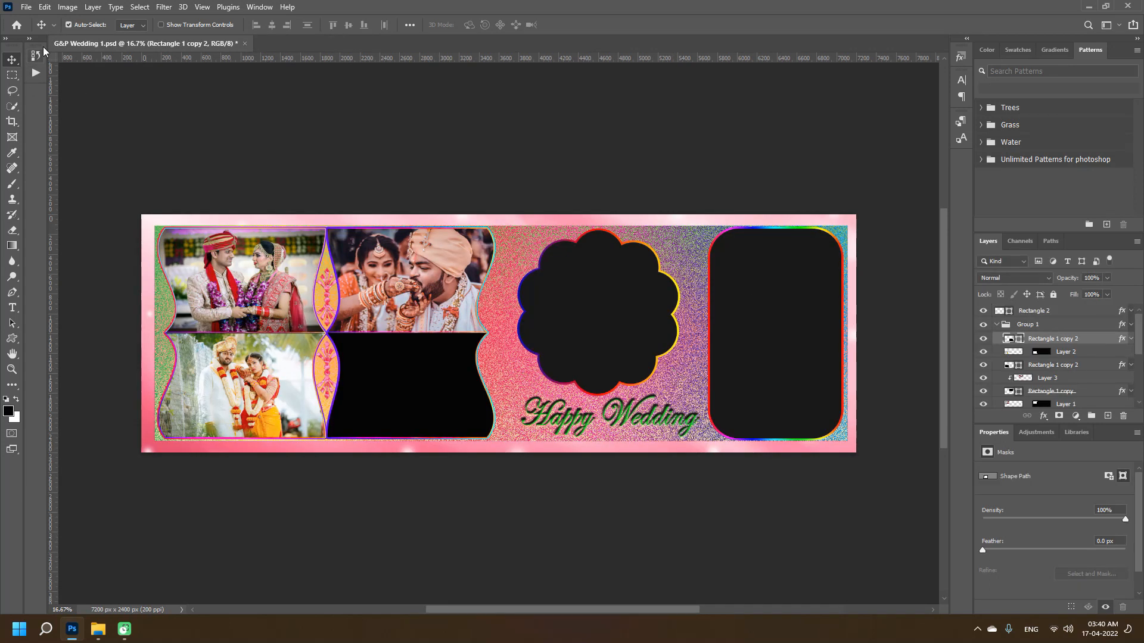
click(45, 7)
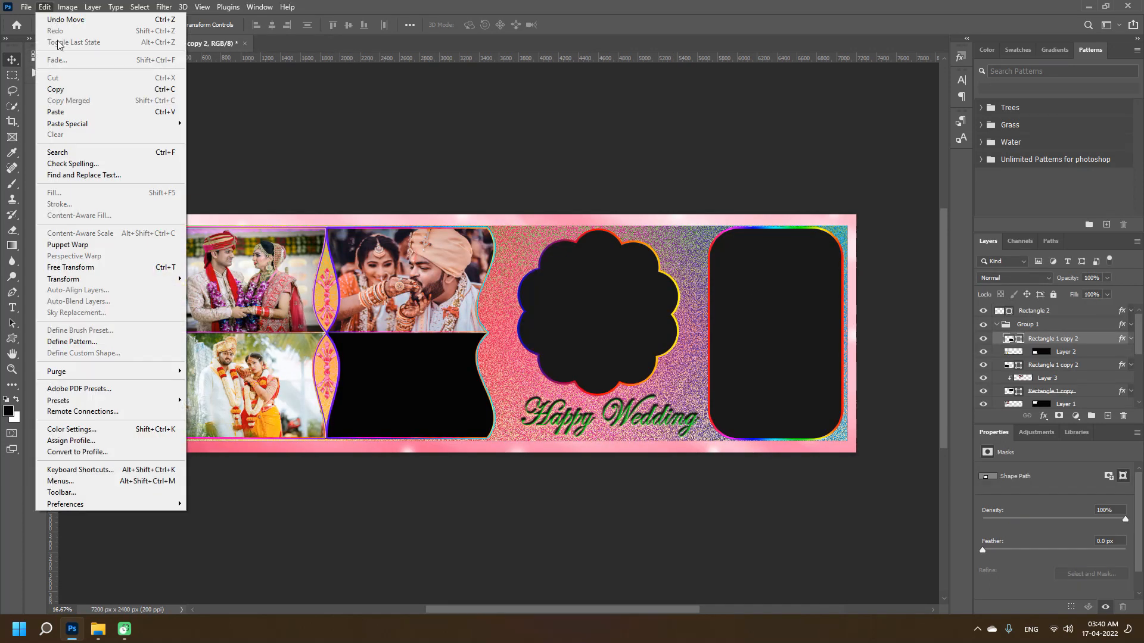
click(66, 113)
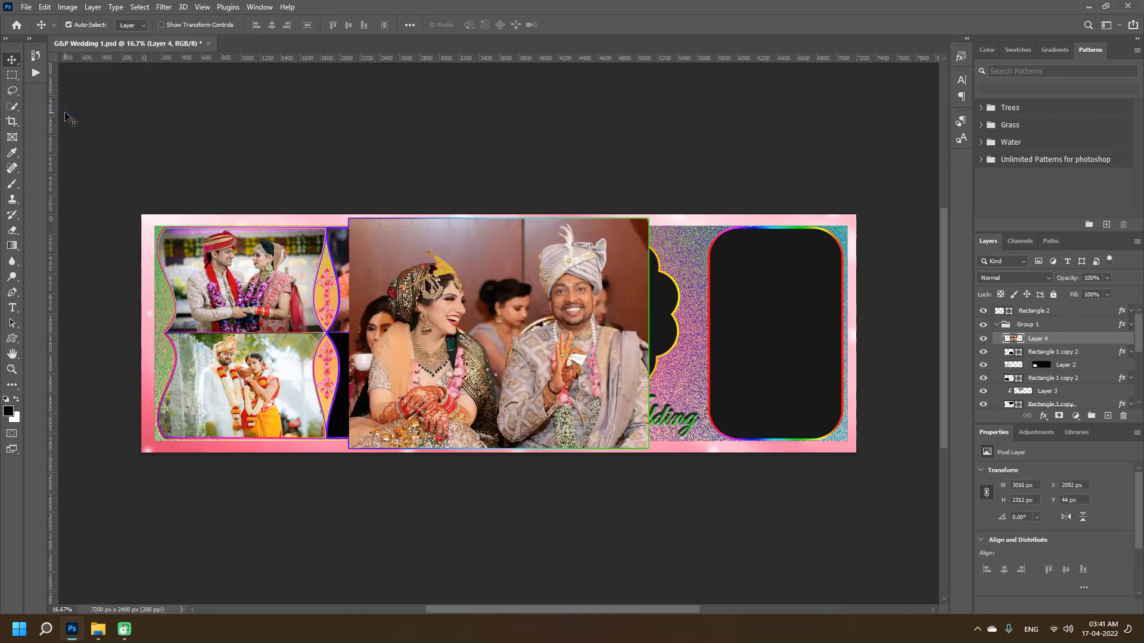
Step: Scale the pasted photo to about 1660 x 1089 px over the lower-right frame and clip it to that frame with a clipping mask
key(ctrl)
key(ctrl+t)
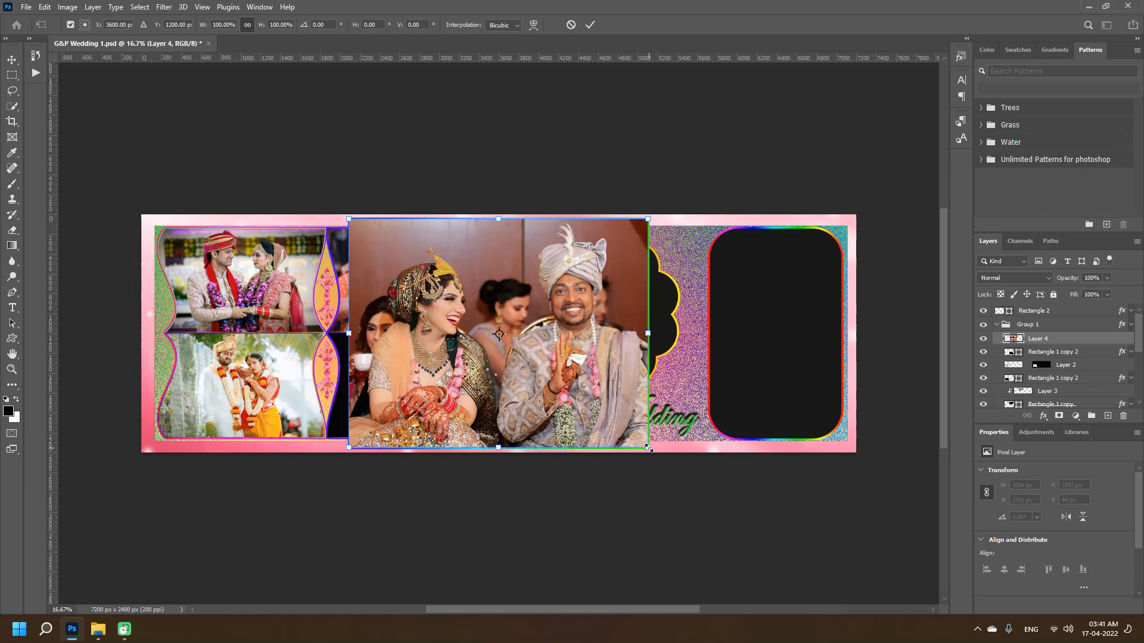
drag(647, 447, 512, 326)
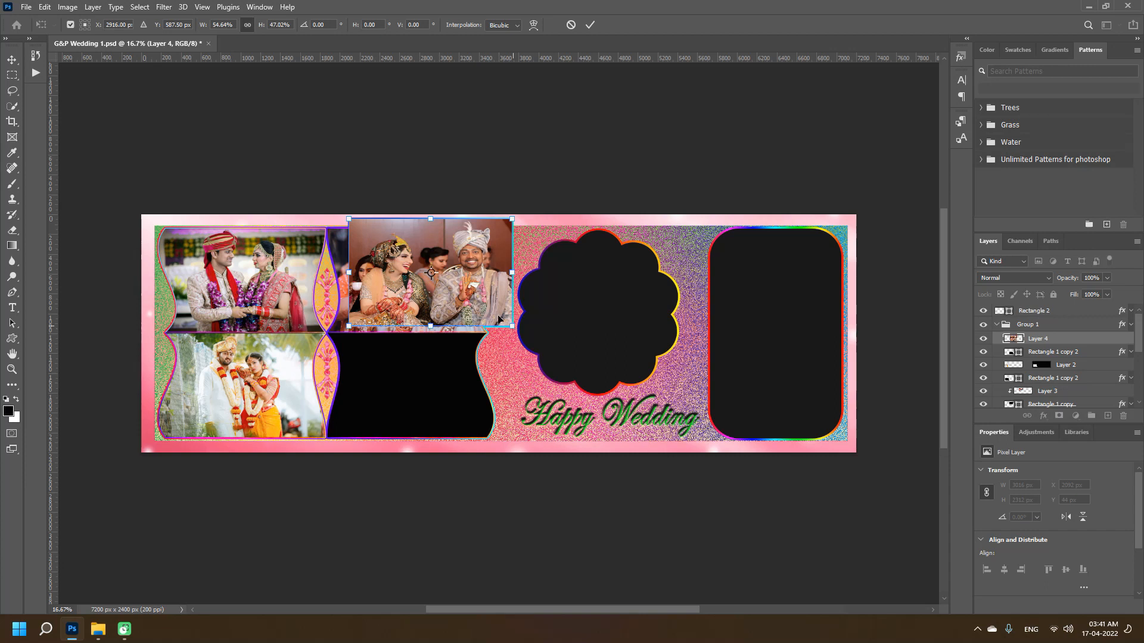
drag(439, 264, 444, 271)
drag(430, 322, 423, 373)
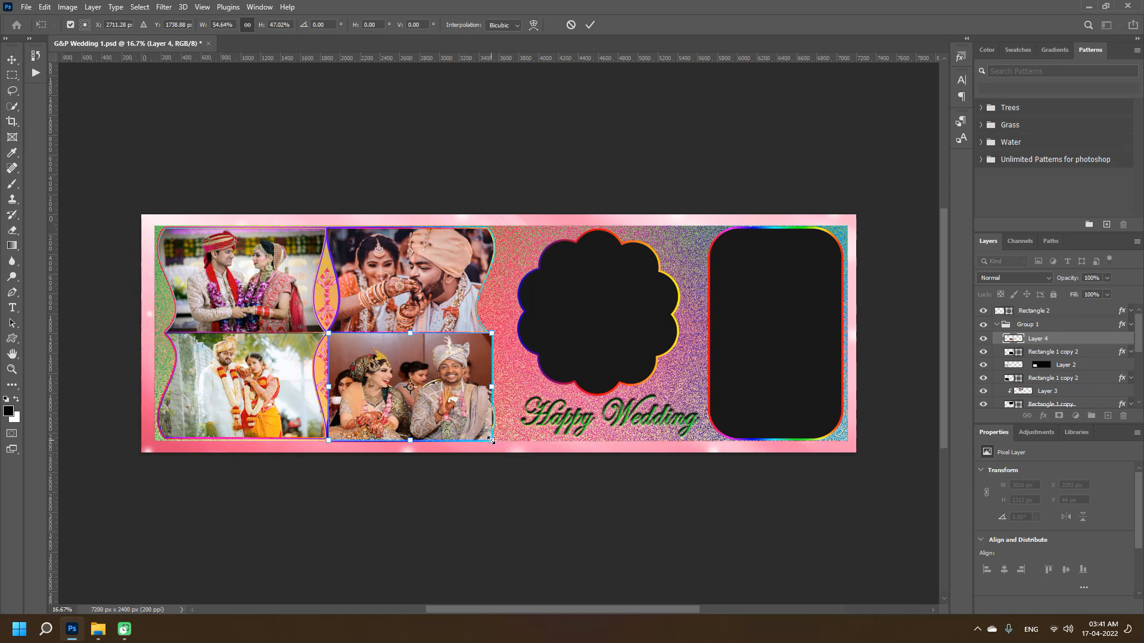
drag(494, 441, 494, 441)
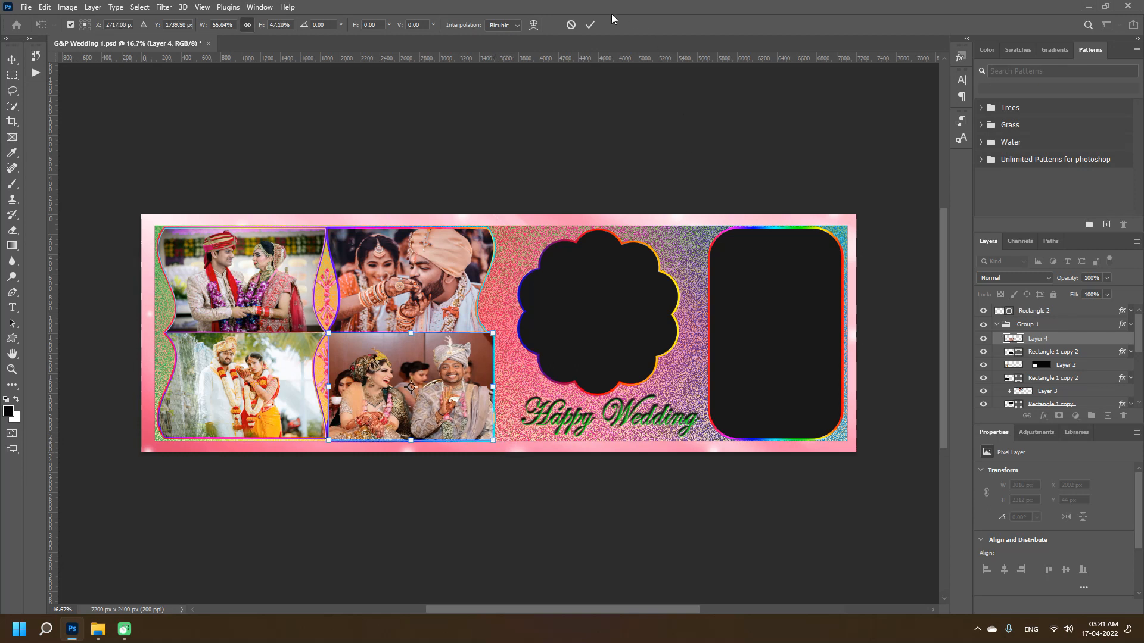
click(591, 26)
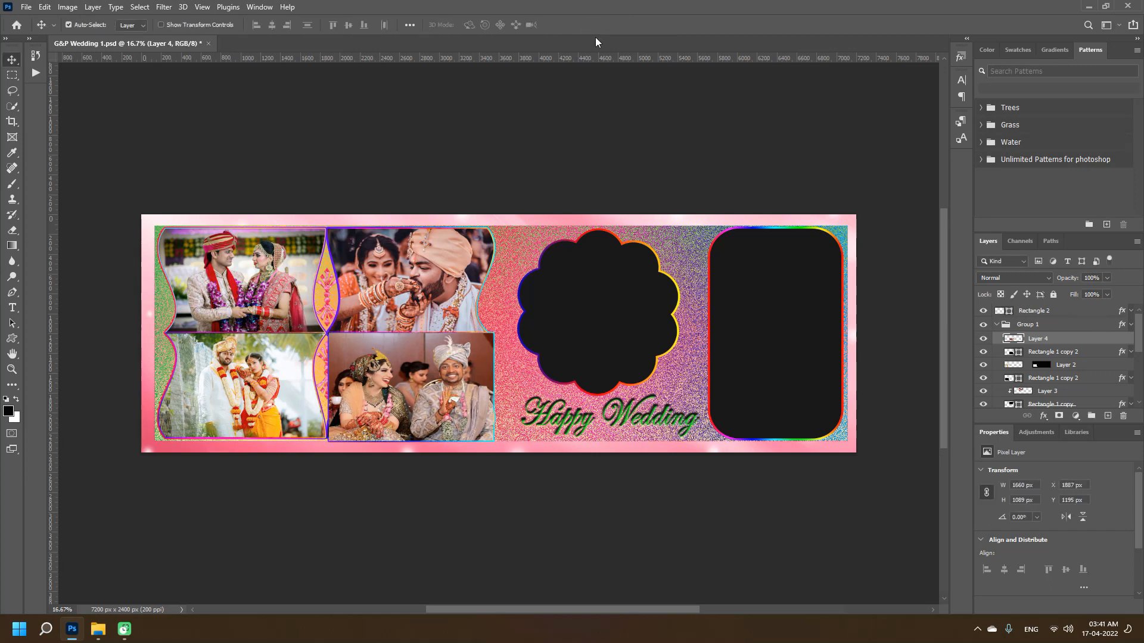
right_click(1052, 341)
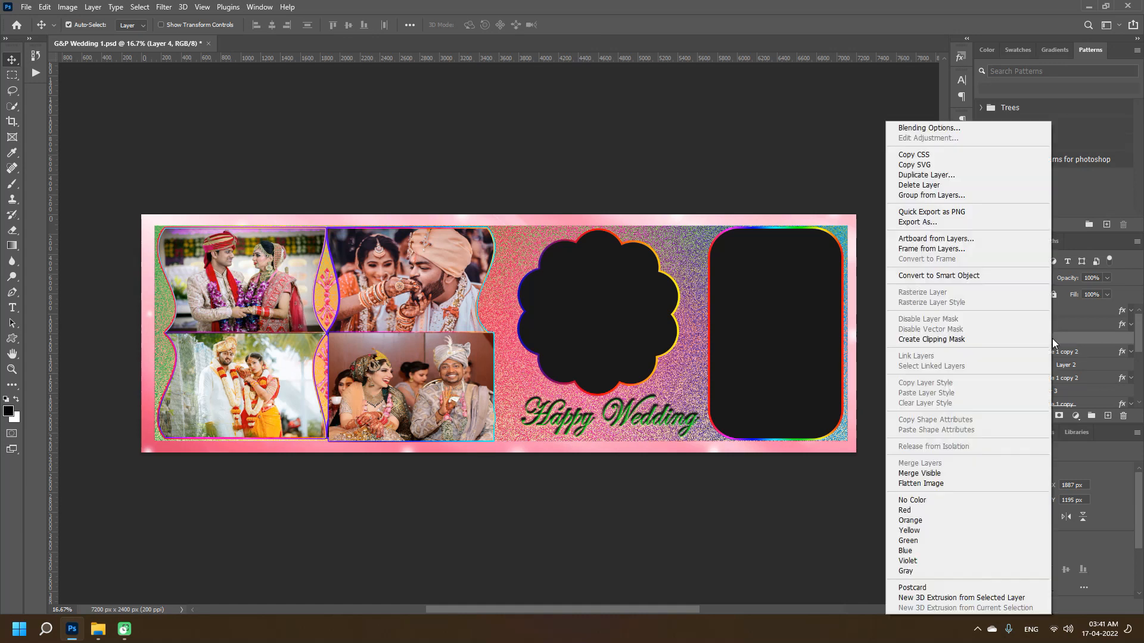
click(956, 340)
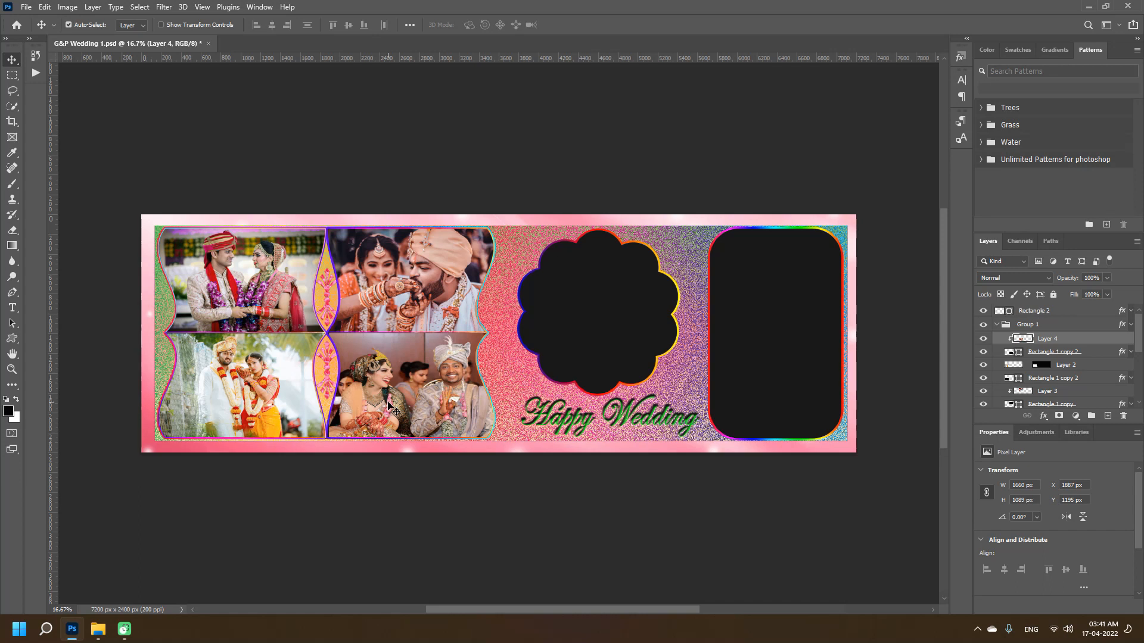
Step: Select the Flower 1 1 frame layer and place the Pexels portrait 5599007 from the Model Photo folder into the album document
click(615, 308)
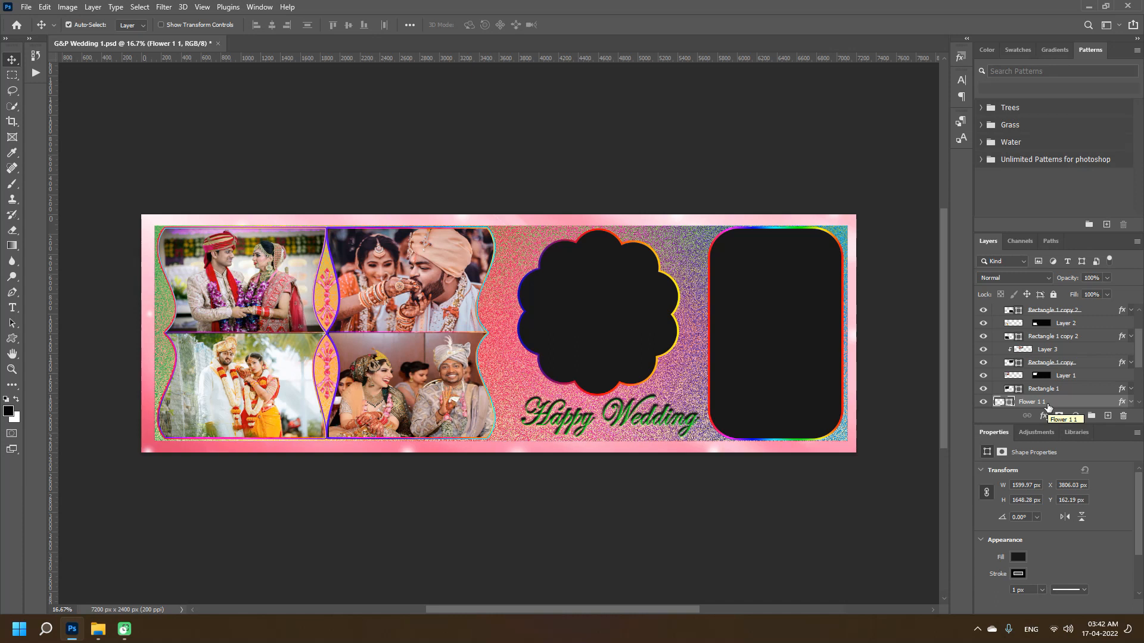
click(99, 635)
drag(578, 135, 200, 186)
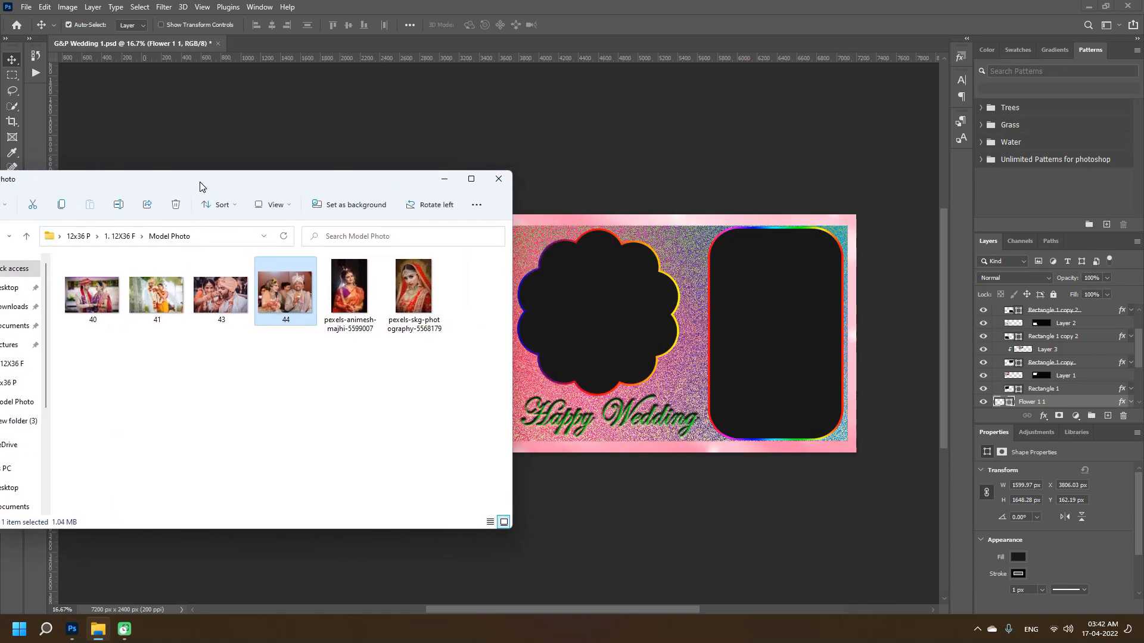
click(352, 290)
drag(353, 290, 602, 347)
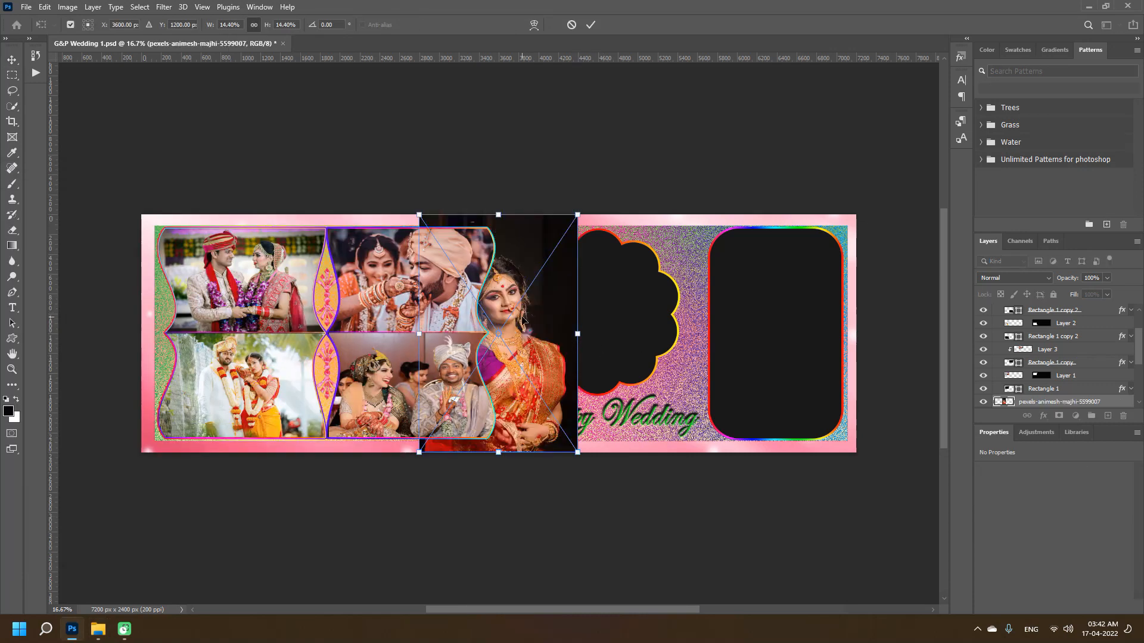
Step: Position the placed portrait over the flower frame, resize it to about 1853 x 2364 px, and apply the transform
drag(522, 320, 618, 329)
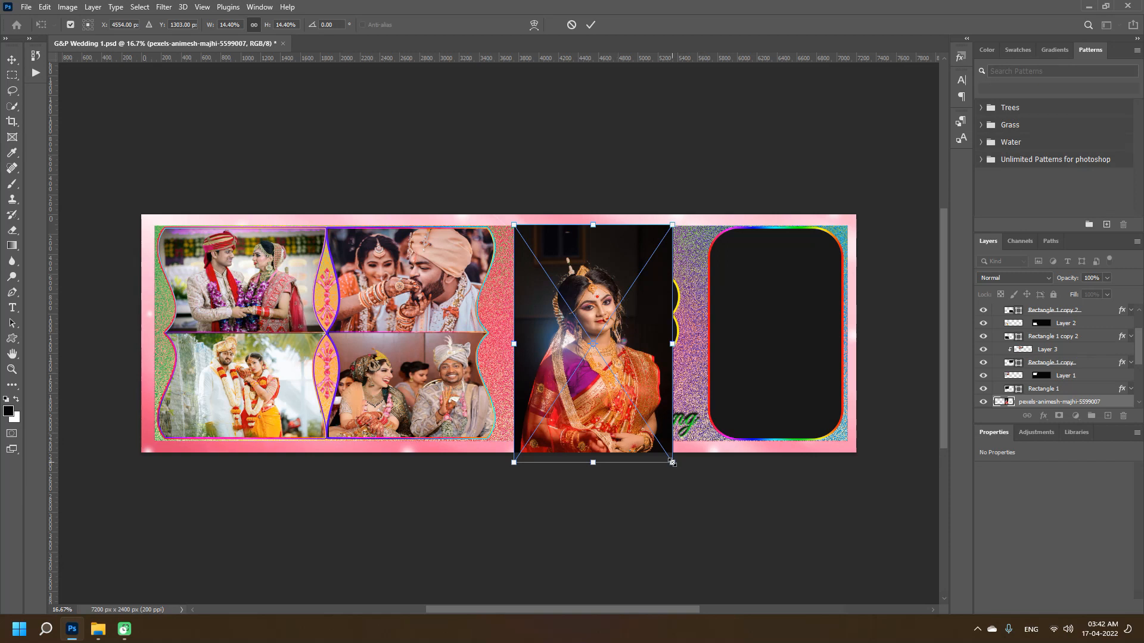
drag(672, 463, 697, 459)
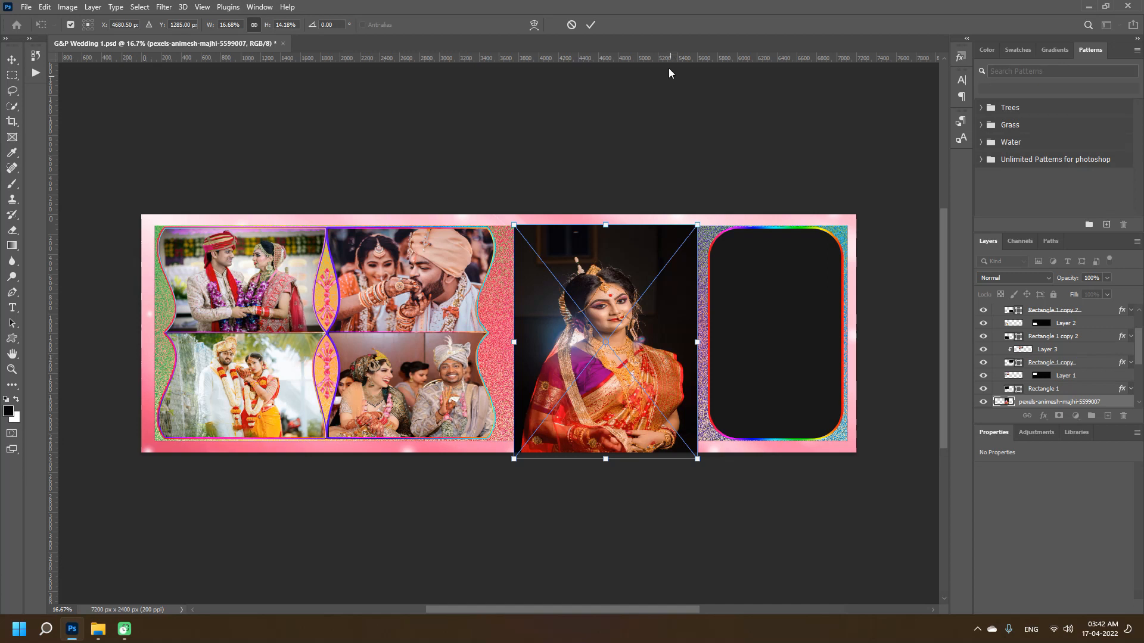
click(590, 26)
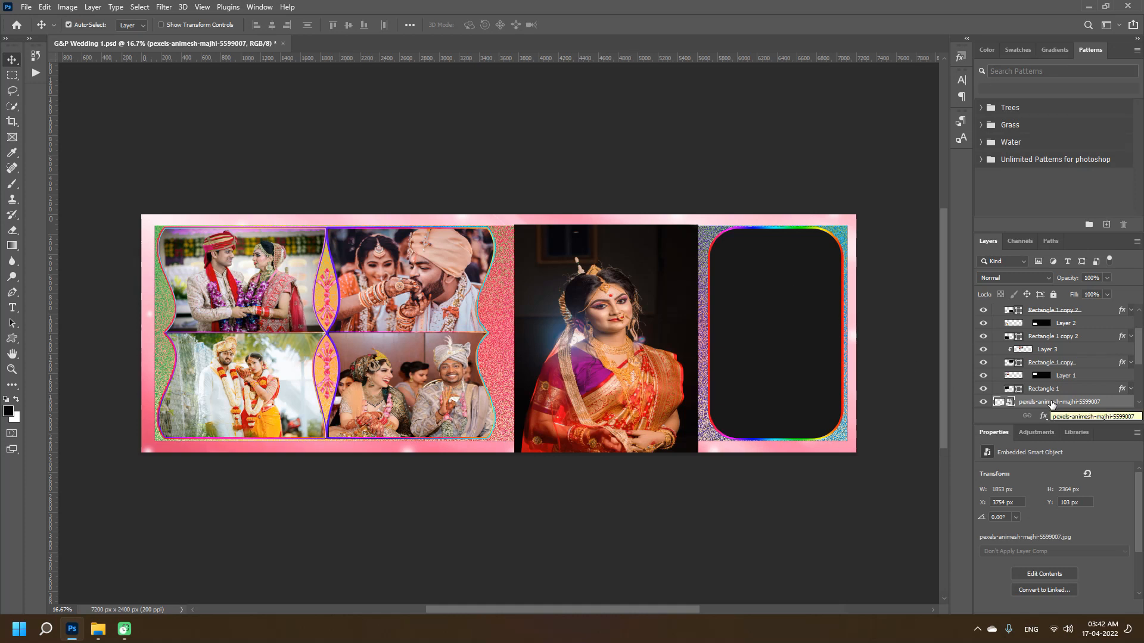
Step: Clip the portrait to the flower frame with a clipping mask and shift it about 21 px left and 104 px up
right_click(1048, 404)
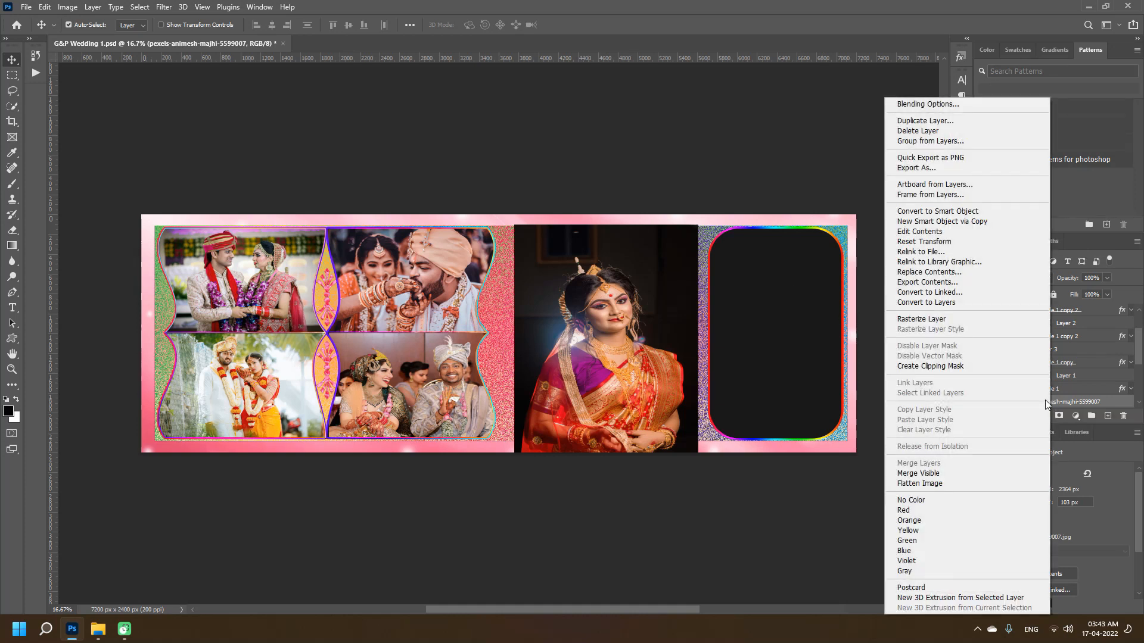
click(959, 365)
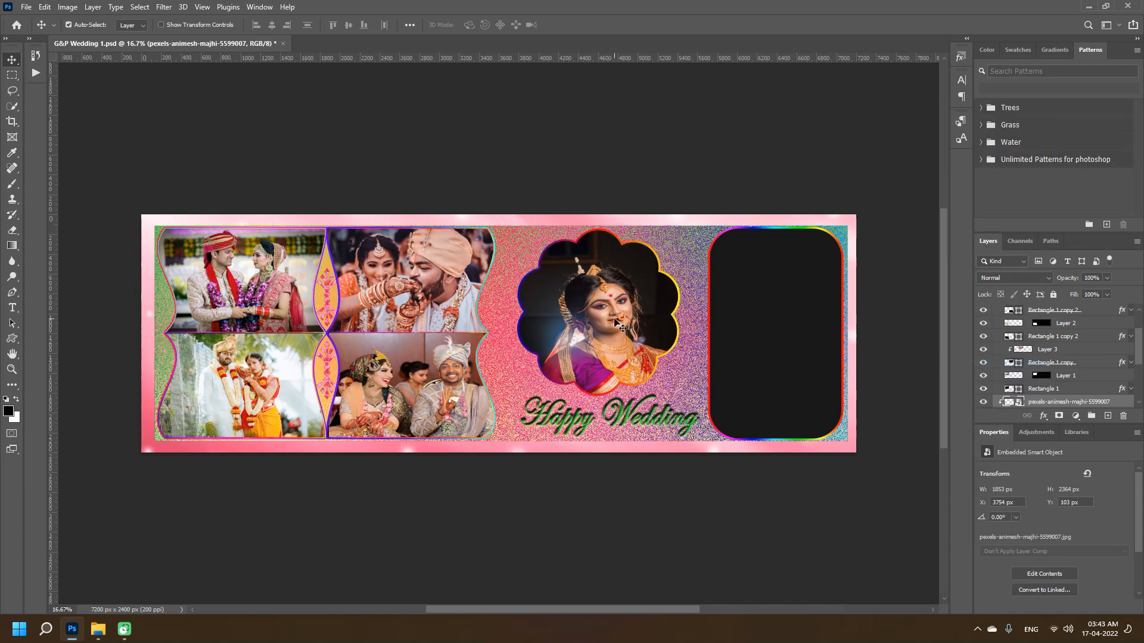
drag(611, 320, 608, 310)
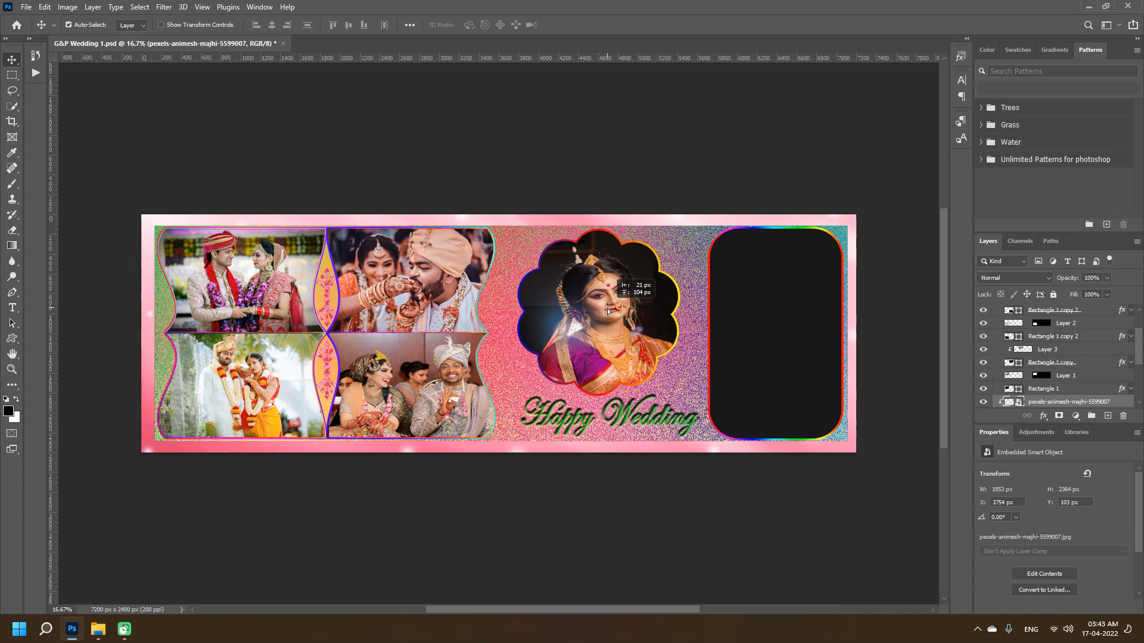
drag(608, 309, 608, 310)
Step: Select the rounded Rectangle 2 frame and place the Pexels portrait 5568179 from the Model Photo folder over it at about X 5522, Y 116 px
click(776, 330)
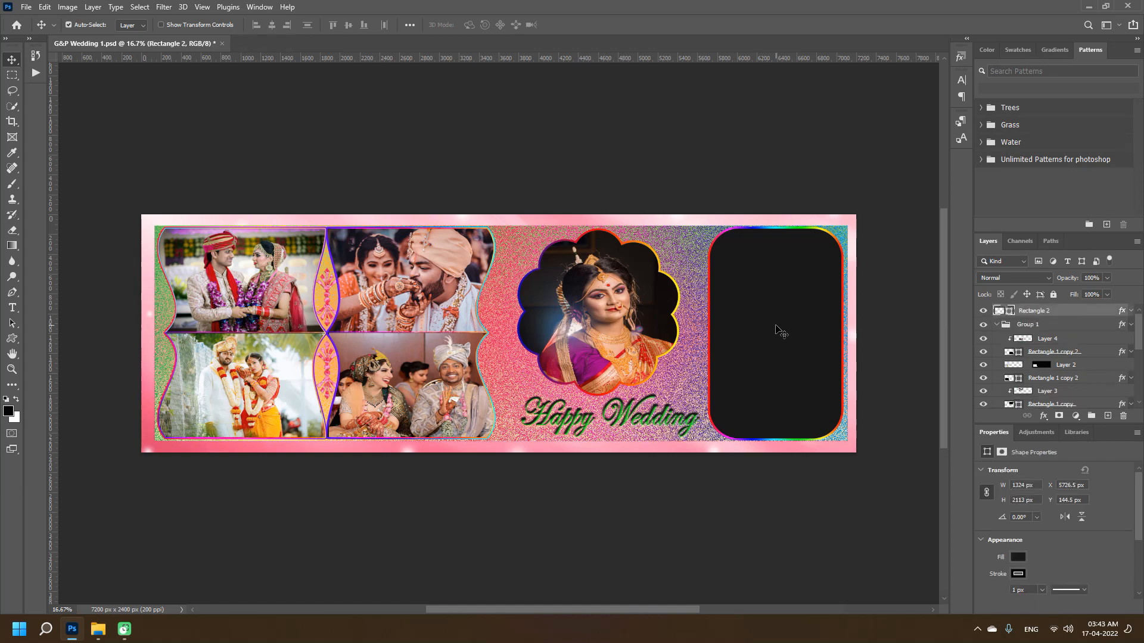
click(98, 630)
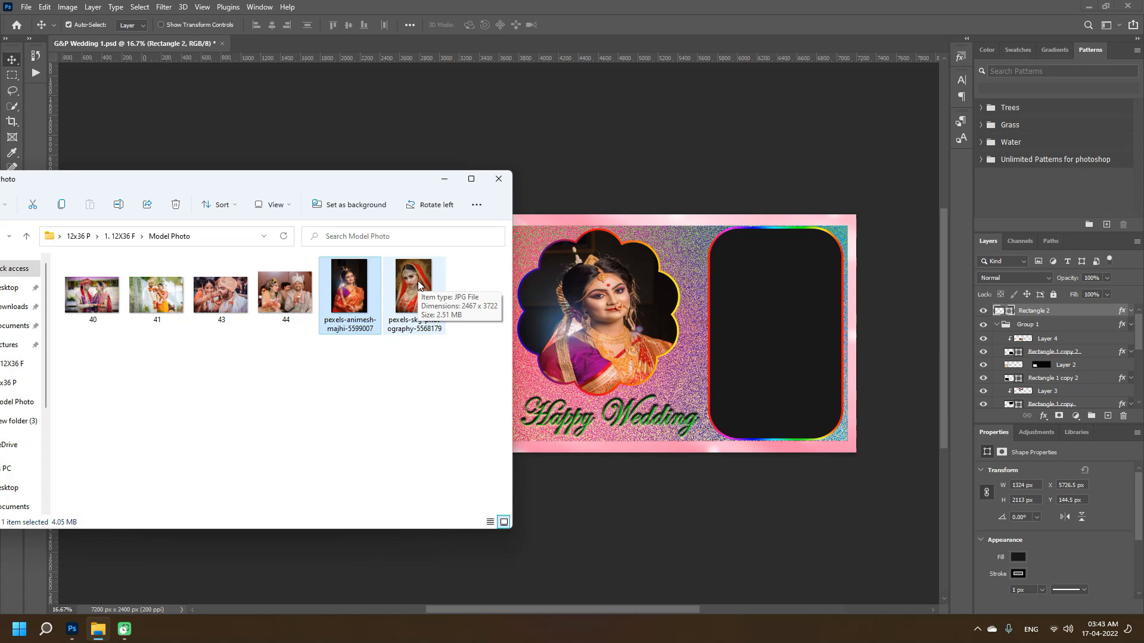
click(417, 281)
drag(422, 282, 766, 352)
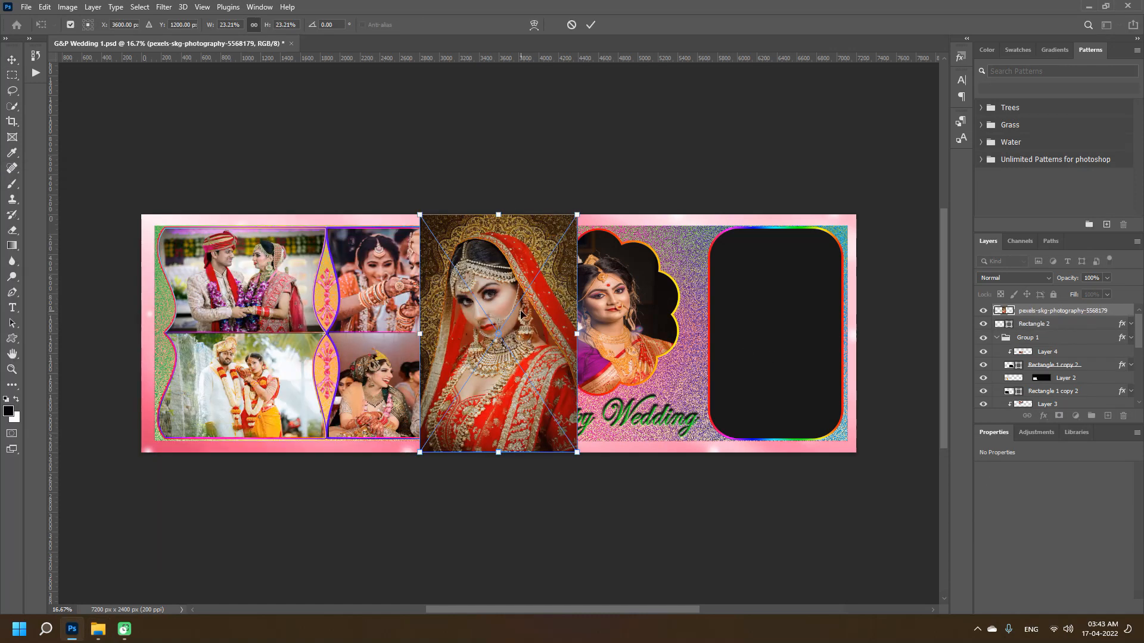
drag(524, 314, 798, 327)
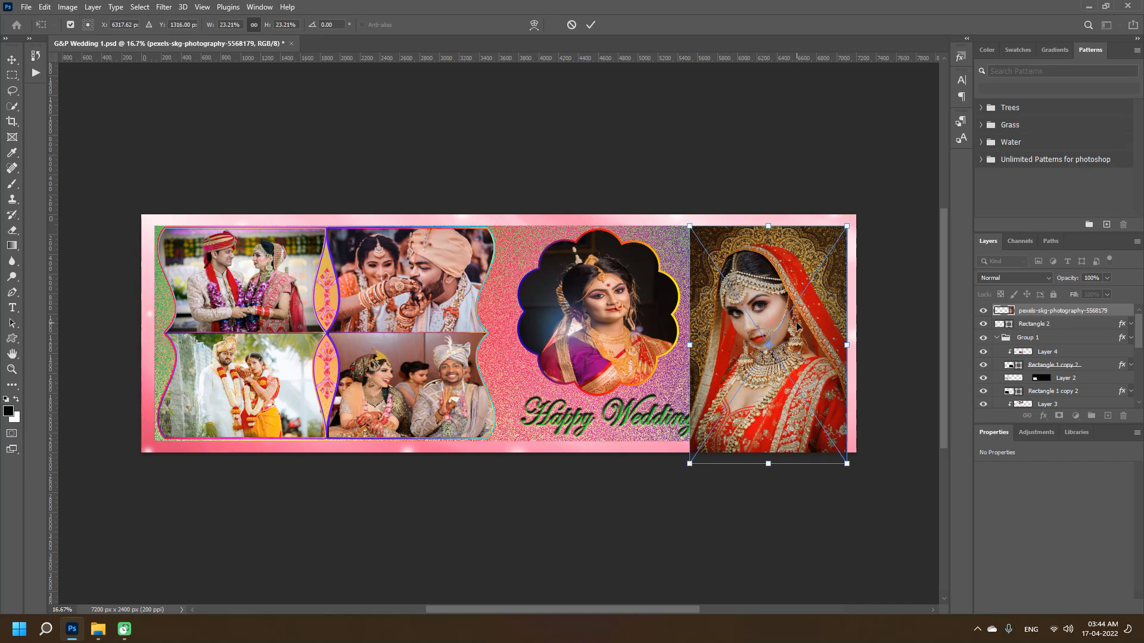
click(588, 26)
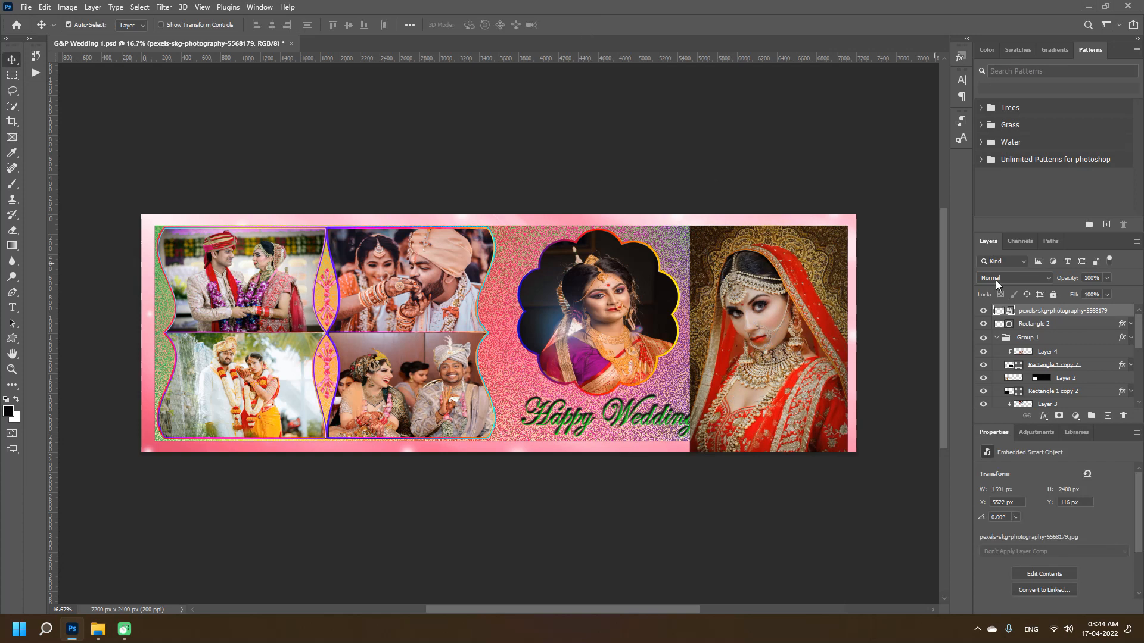
Step: Clip the portrait to the rounded Rectangle 2 frame with a clipping mask and shift it right to about X 5594 px
right_click(1078, 310)
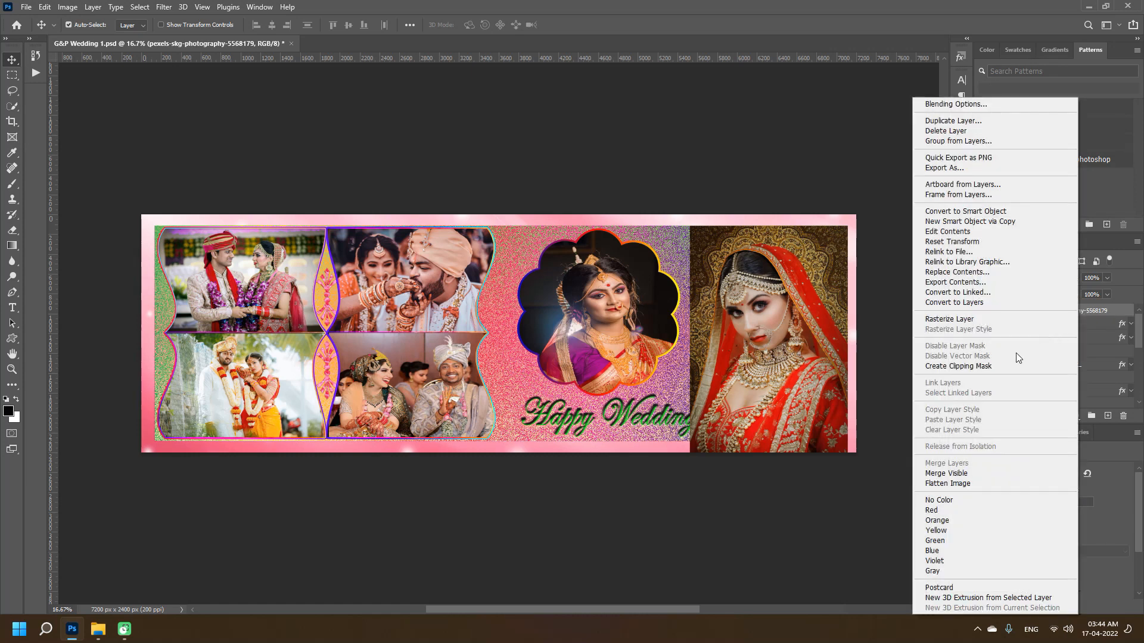
click(947, 367)
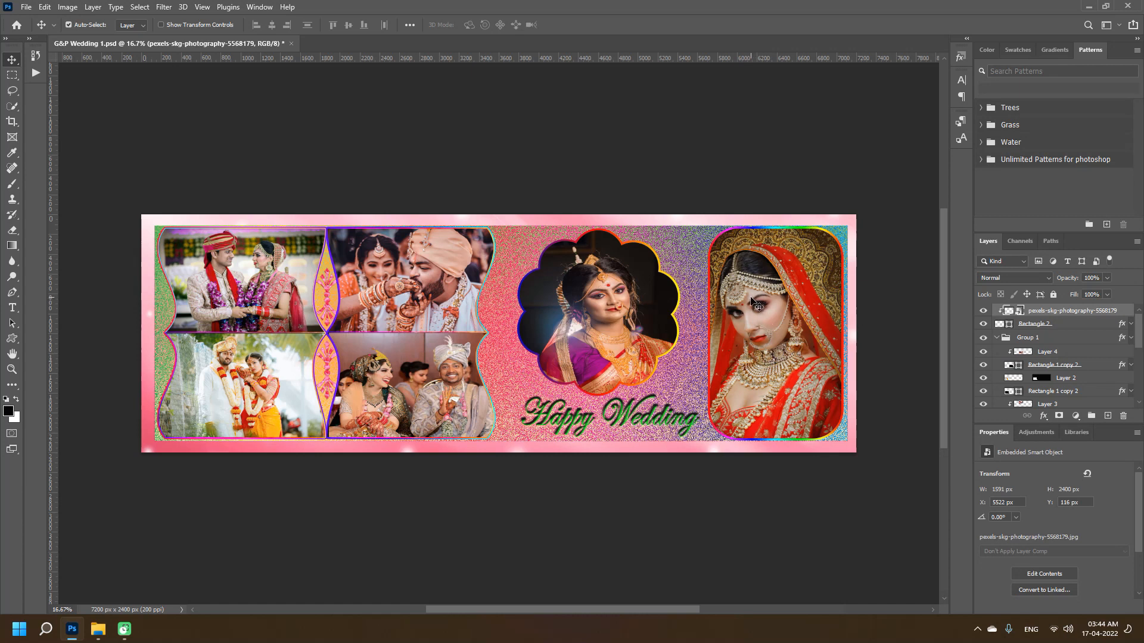
drag(750, 300, 757, 298)
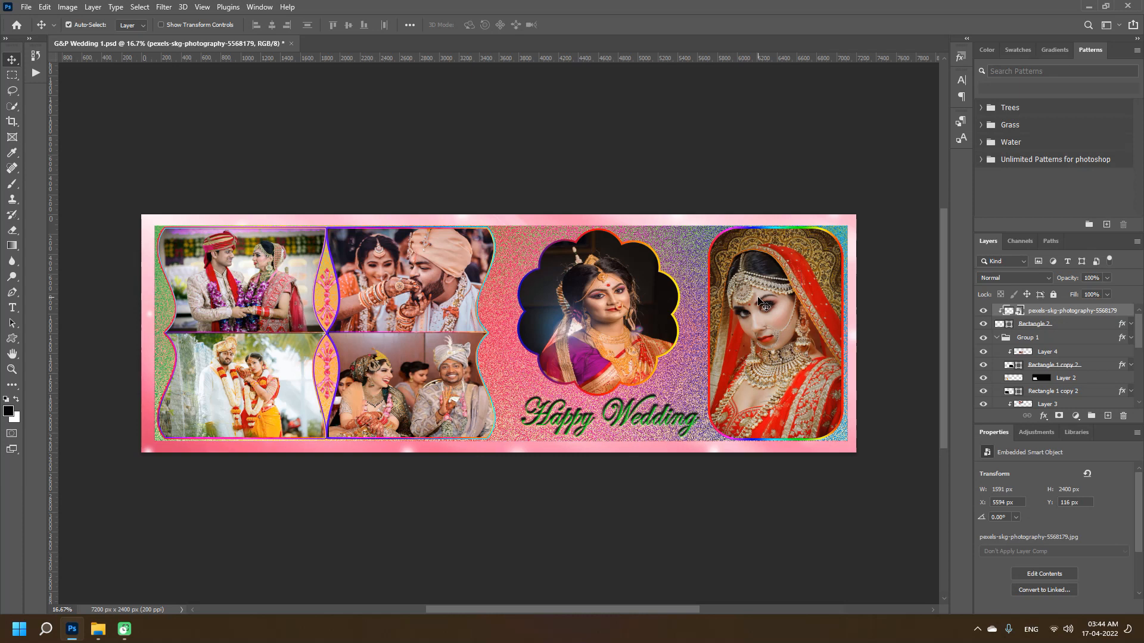